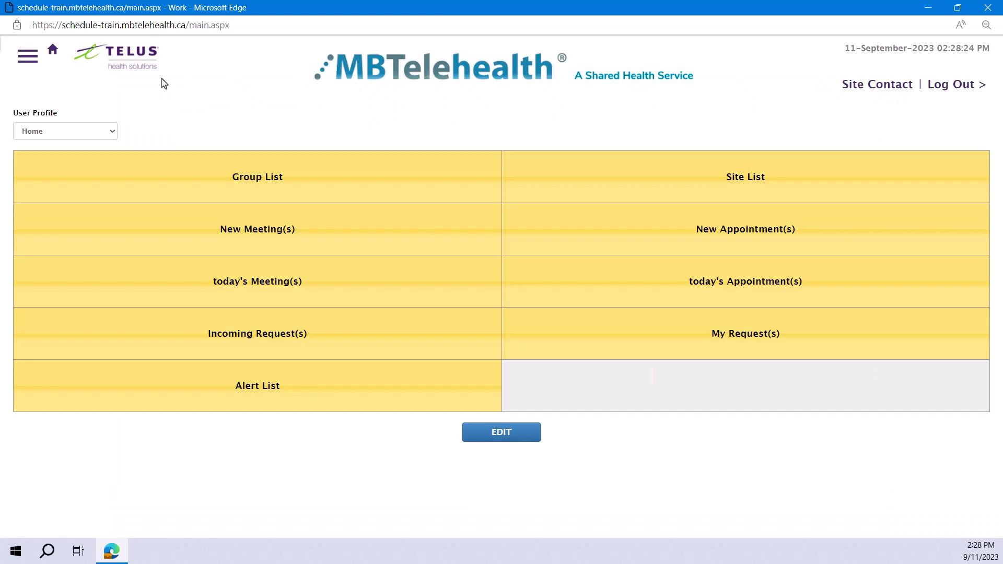
# Go to the home page and open the full list of new meetings.
pyautogui.click(27, 57)
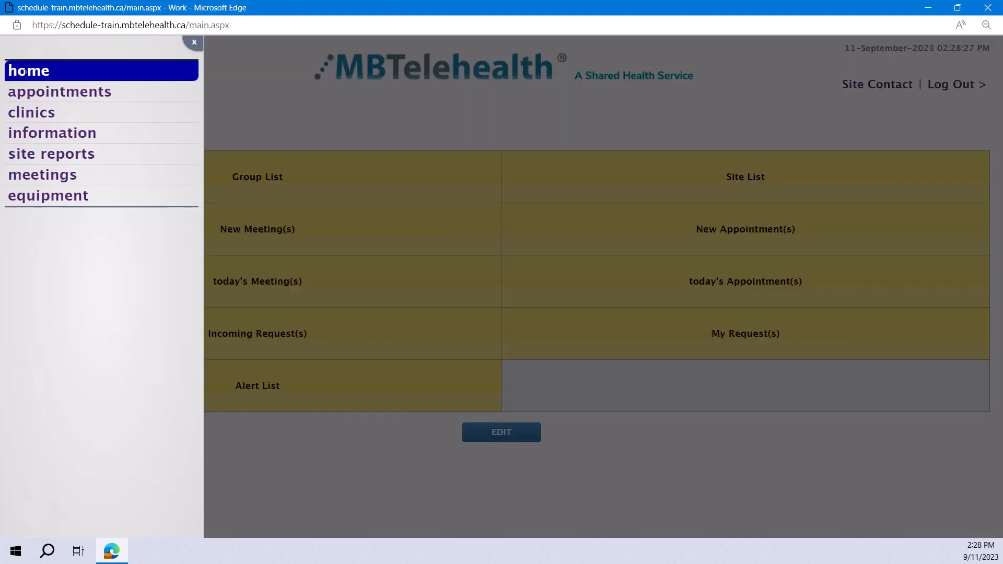
pyautogui.click(24, 72)
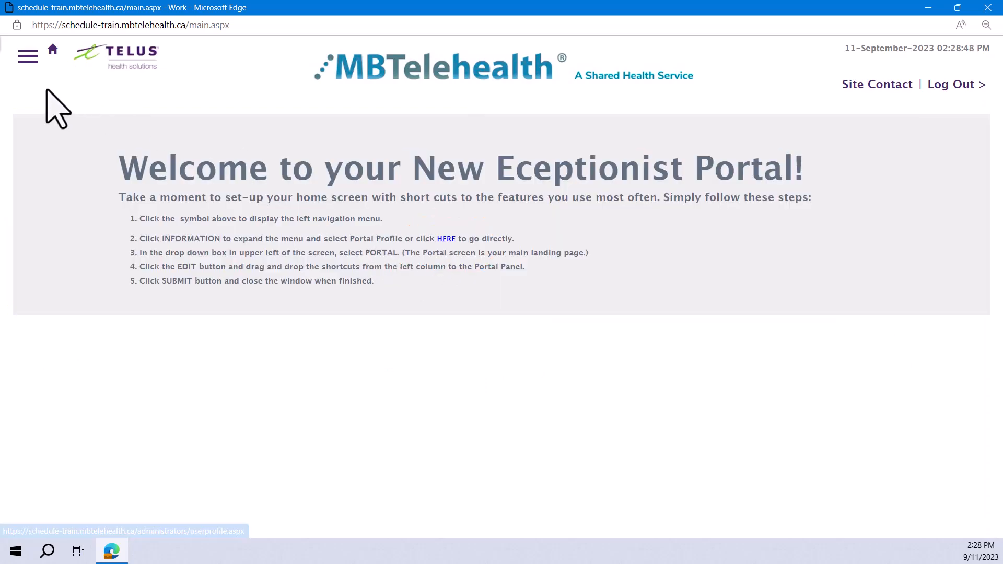
pyautogui.click(28, 56)
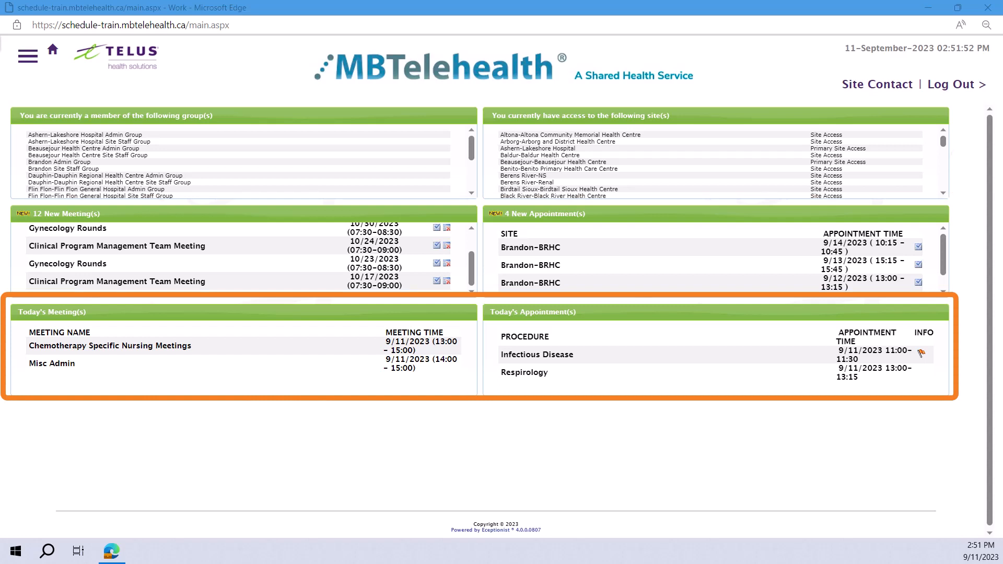
pyautogui.click(62, 214)
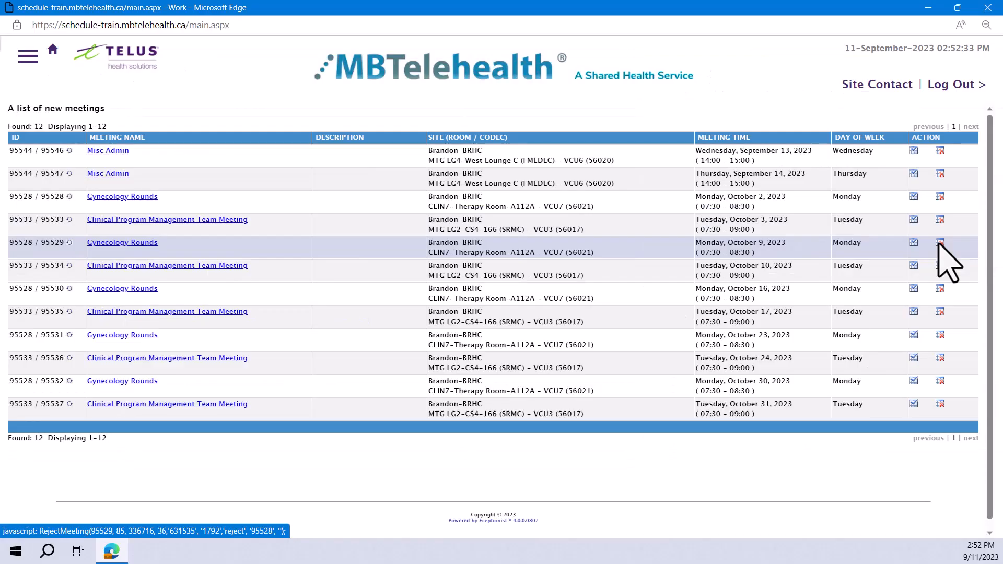
# Reject only the October 9, 2023 occurrence of Gynecology Rounds, giving Equipment Unavailable as the reason.
pyautogui.click(940, 243)
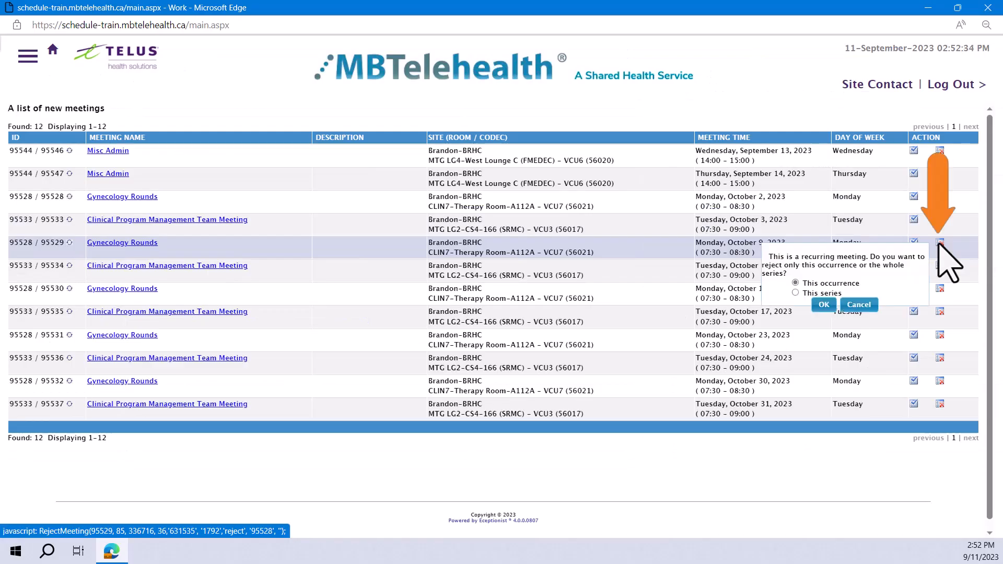
pyautogui.click(824, 305)
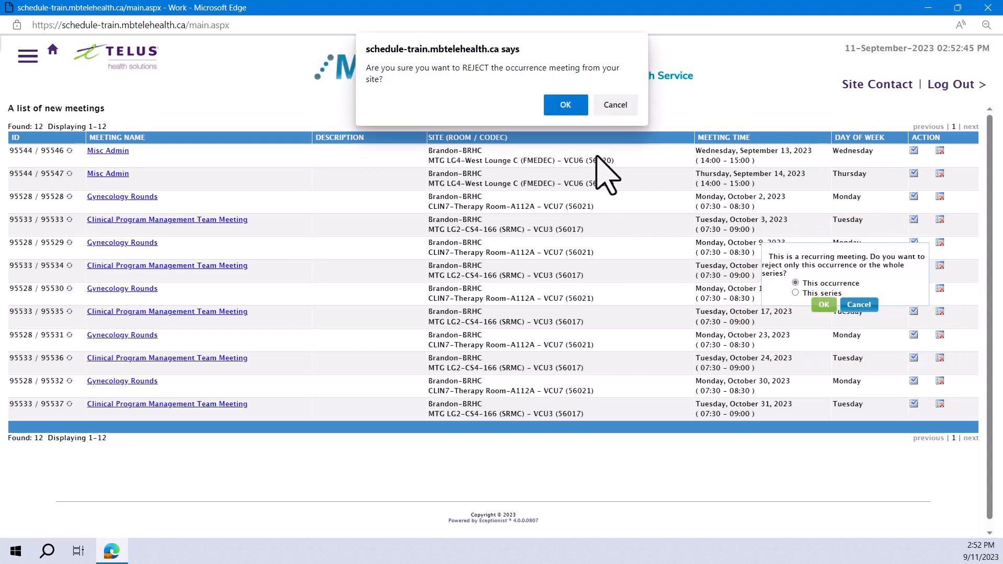
pyautogui.click(564, 104)
pyautogui.click(600, 234)
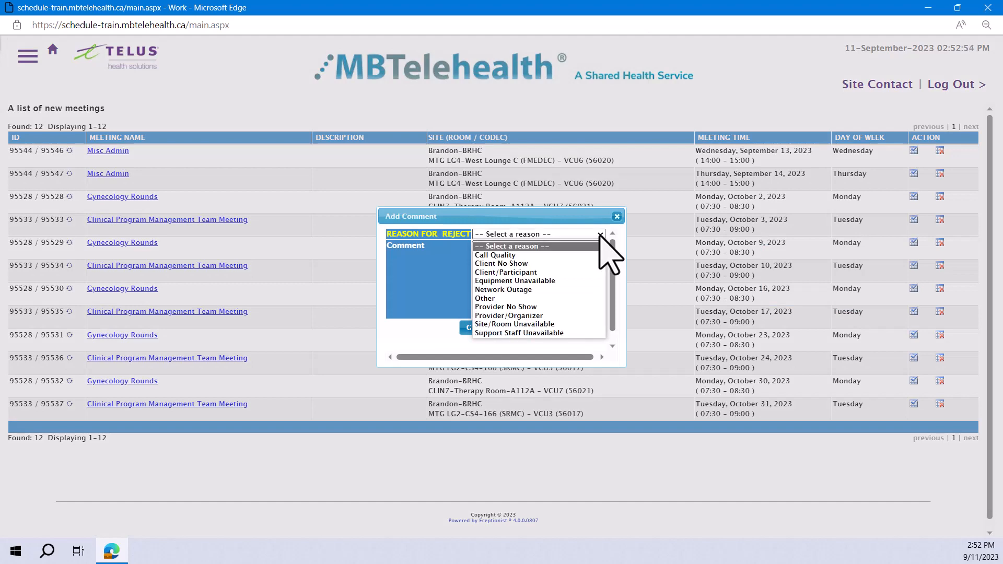
pyautogui.click(575, 282)
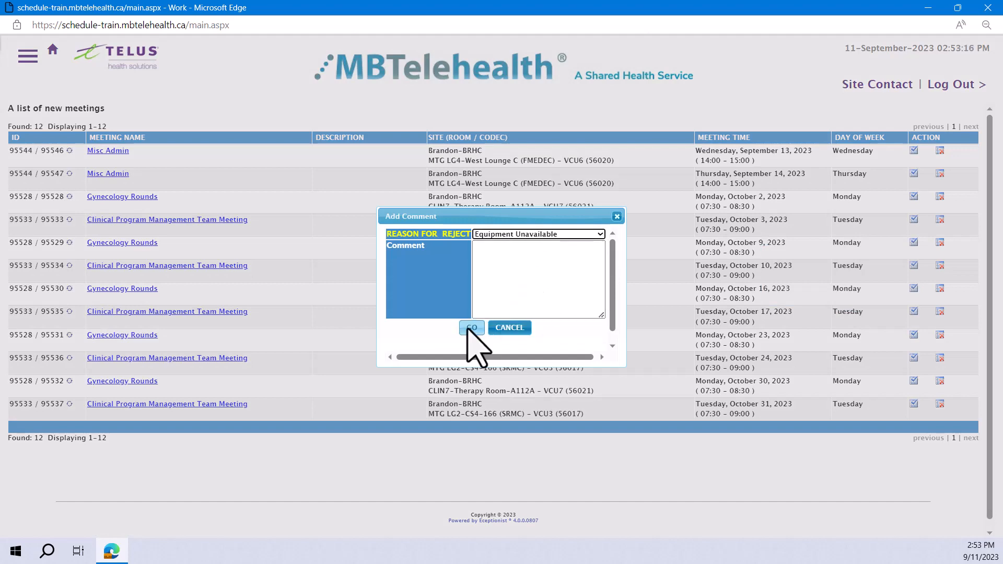
pyautogui.click(470, 328)
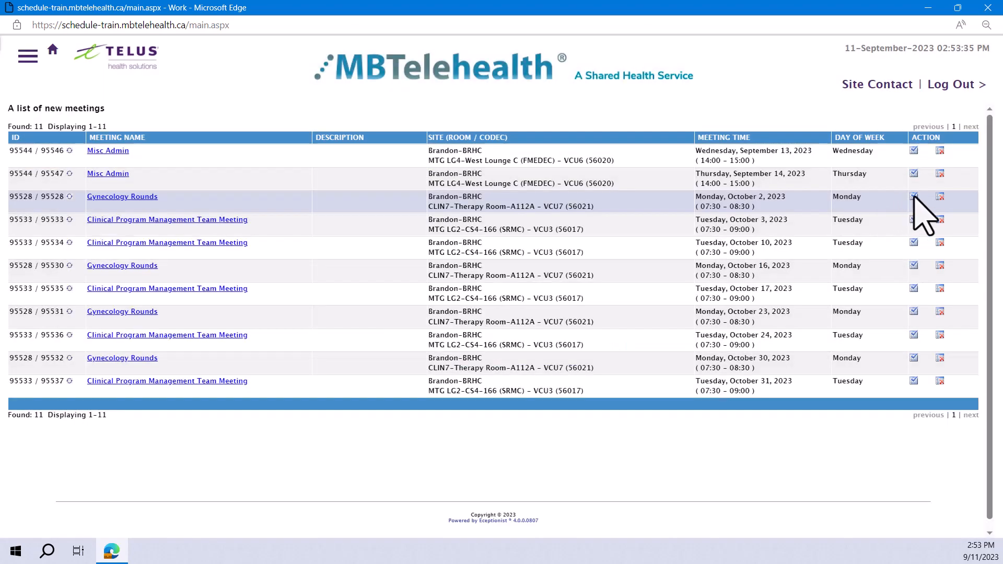
# Accept only the October 2, 2023 occurrence of Gynecology Rounds for the Brandon-BRHC site.
pyautogui.click(914, 196)
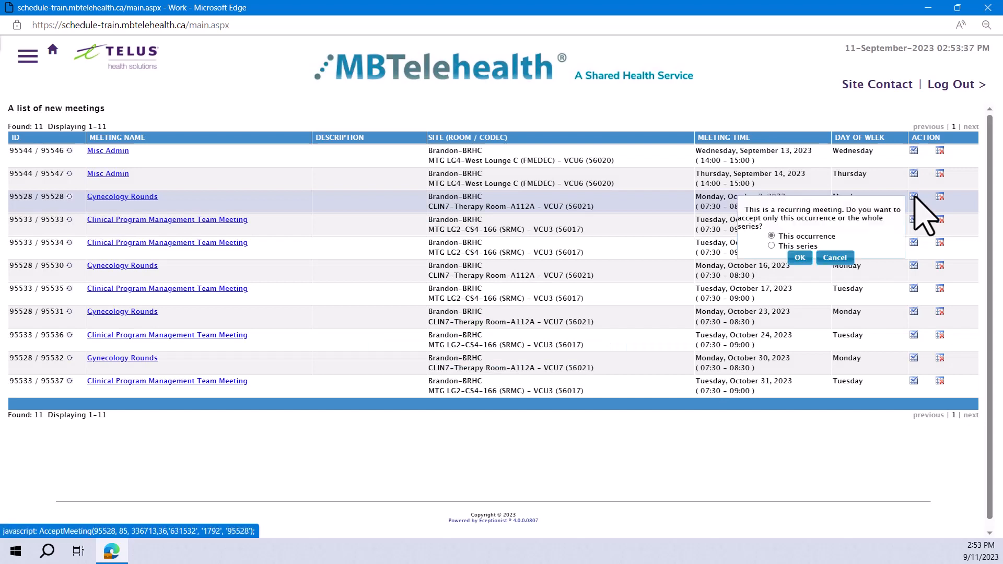
pyautogui.click(800, 257)
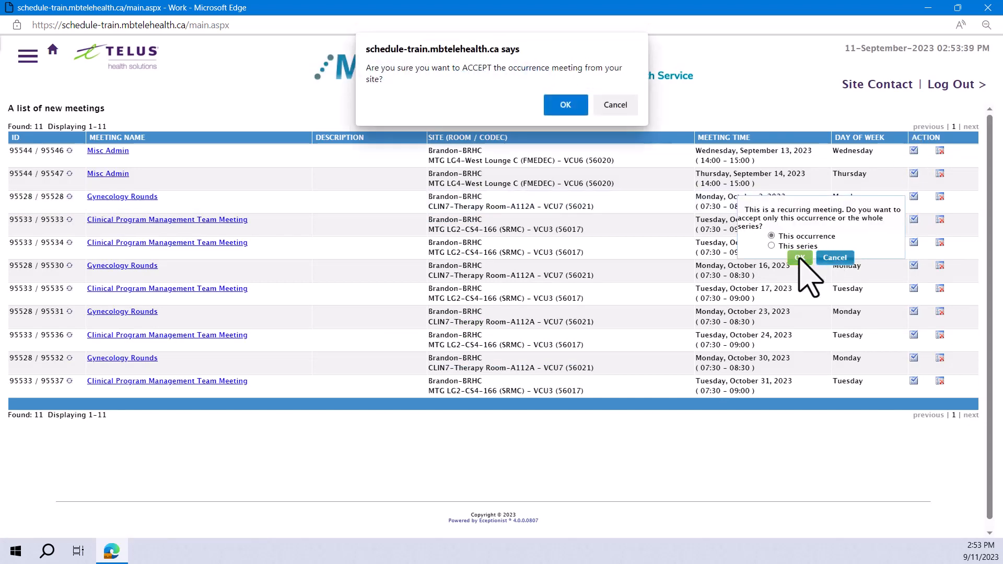
pyautogui.click(566, 105)
# Open the September 13 occurrence of the Misc Admin meeting and view its full details and comments.
pyautogui.click(99, 151)
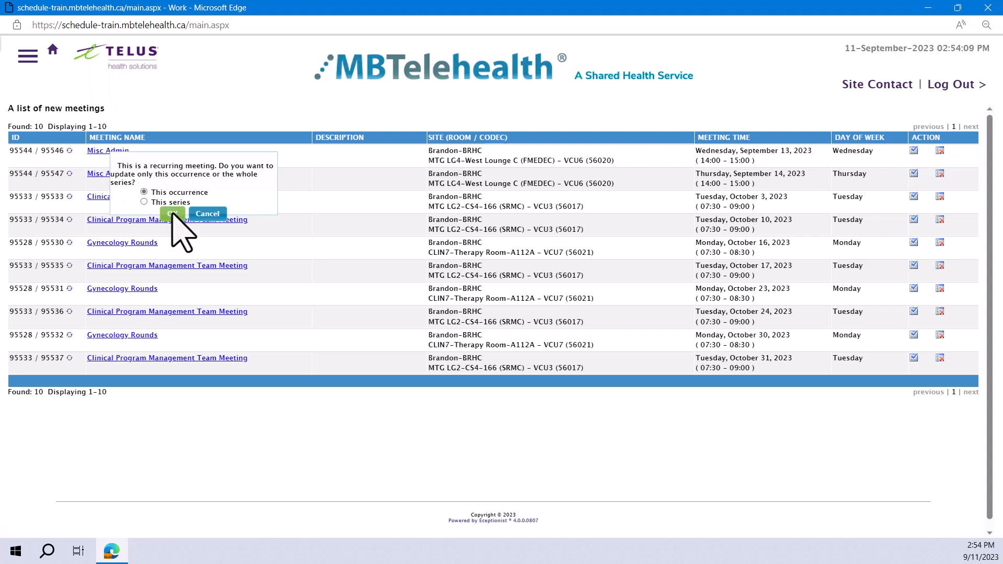
pyautogui.click(172, 214)
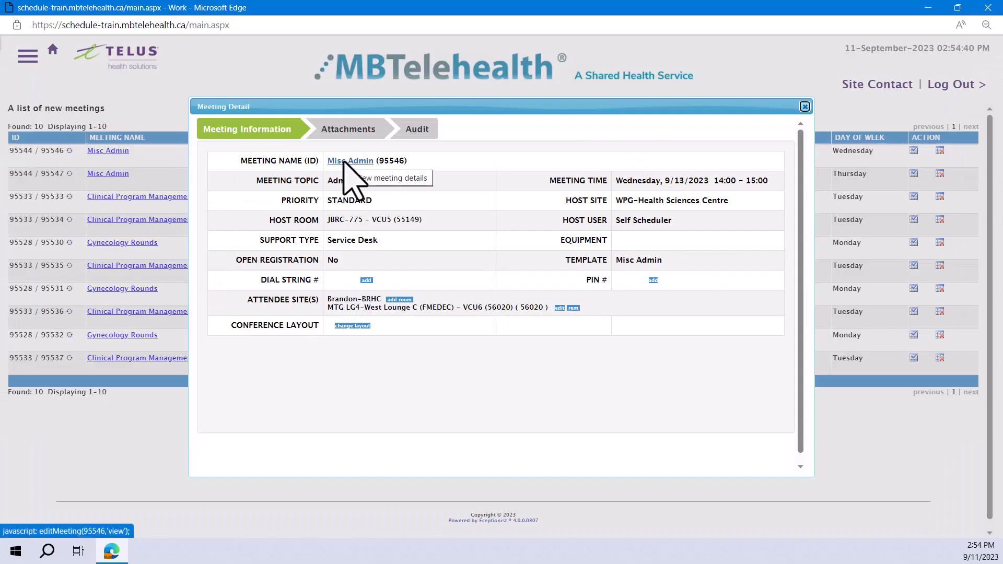
pyautogui.click(345, 161)
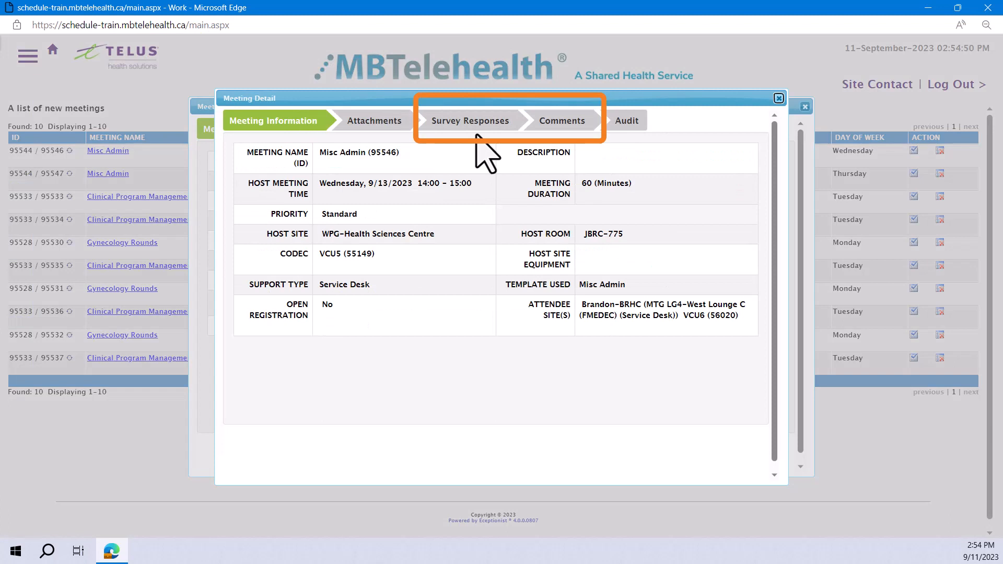
pyautogui.click(563, 124)
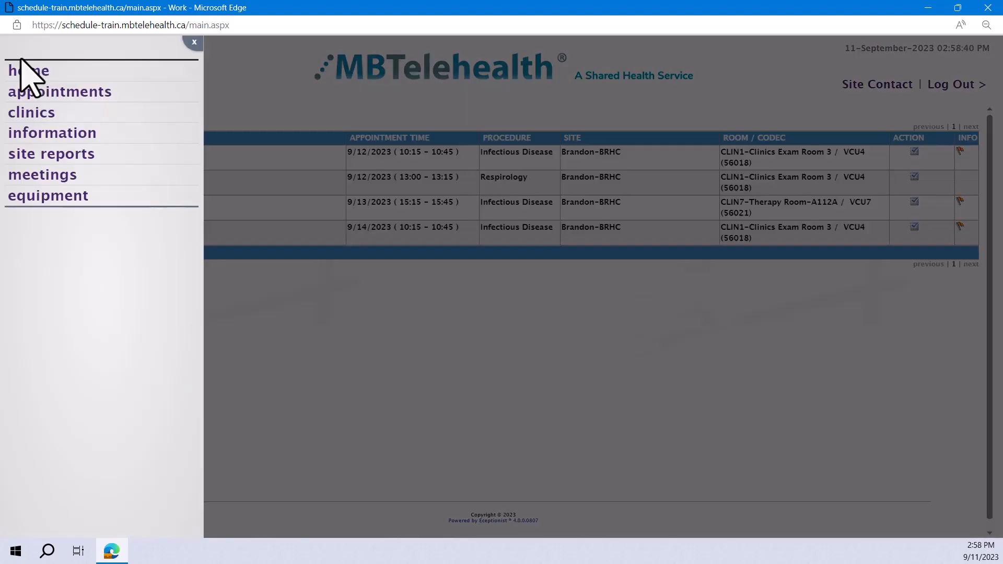
# From the home page, view the schedules behind today's Chemotherapy Specific Nursing Meetings and today's Respirology appointment.
pyautogui.click(23, 70)
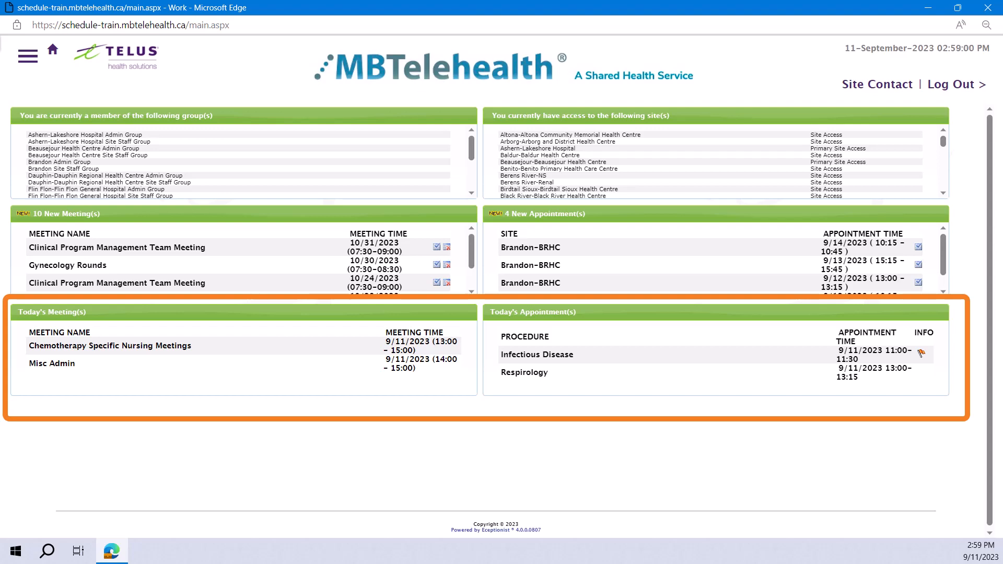
pyautogui.click(58, 346)
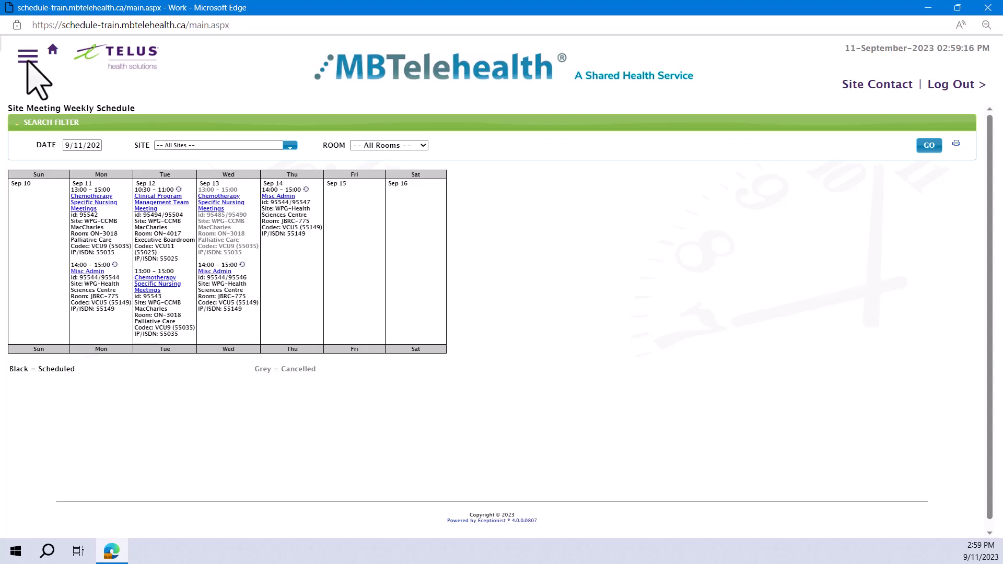
pyautogui.click(28, 56)
pyautogui.click(28, 69)
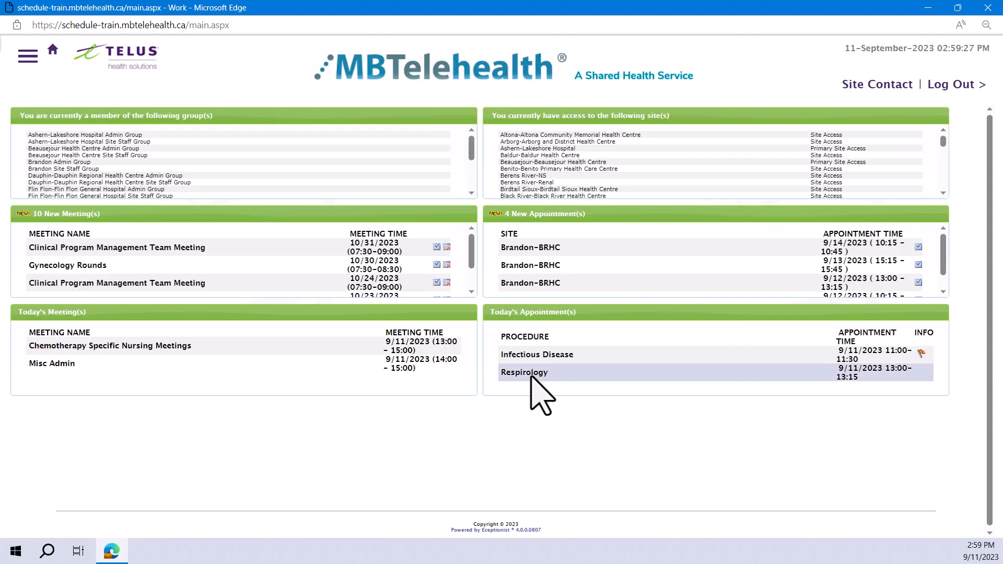
pyautogui.click(496, 377)
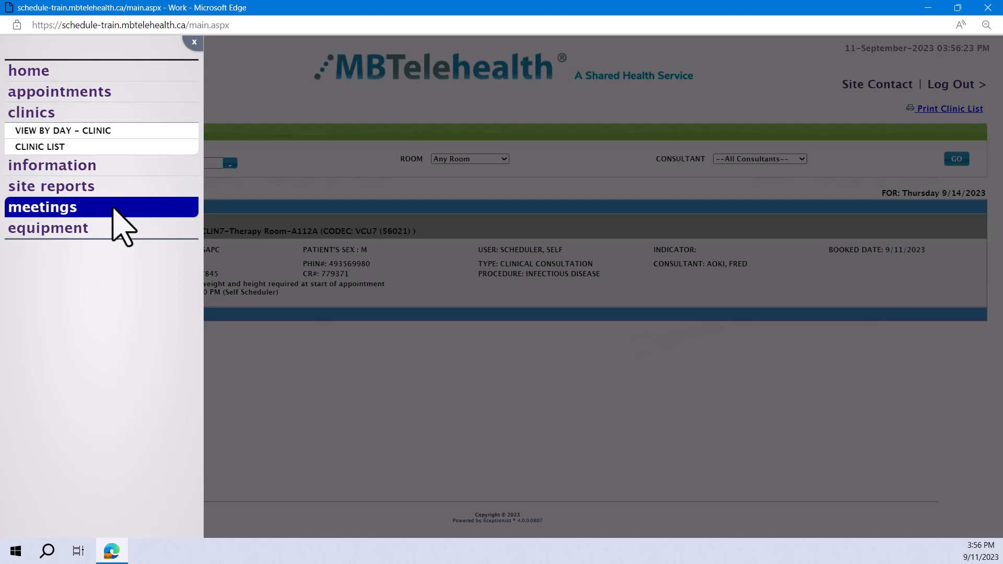
# Open meeting registration and list the meetings available under the Education topic.
pyautogui.click(113, 208)
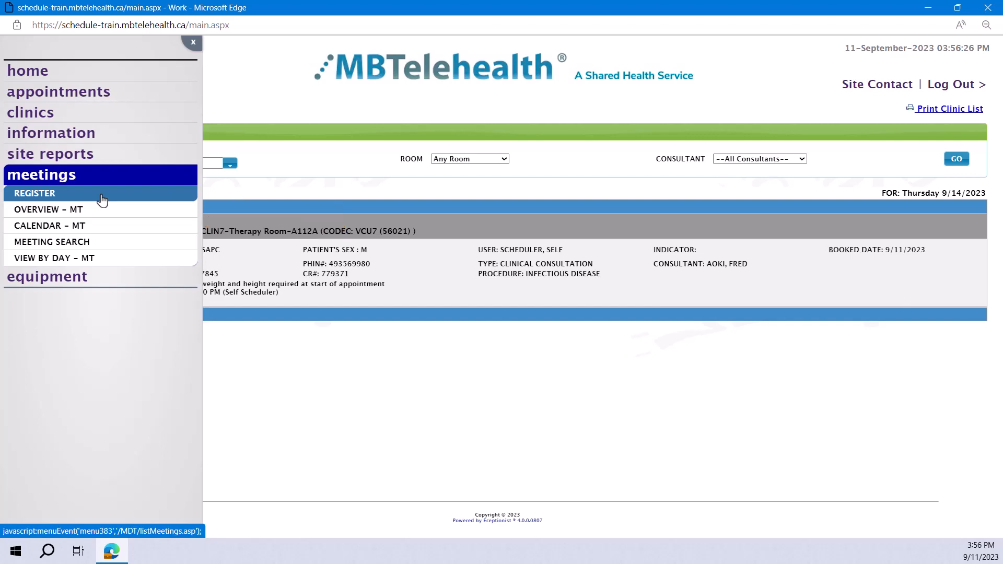
pyautogui.click(101, 197)
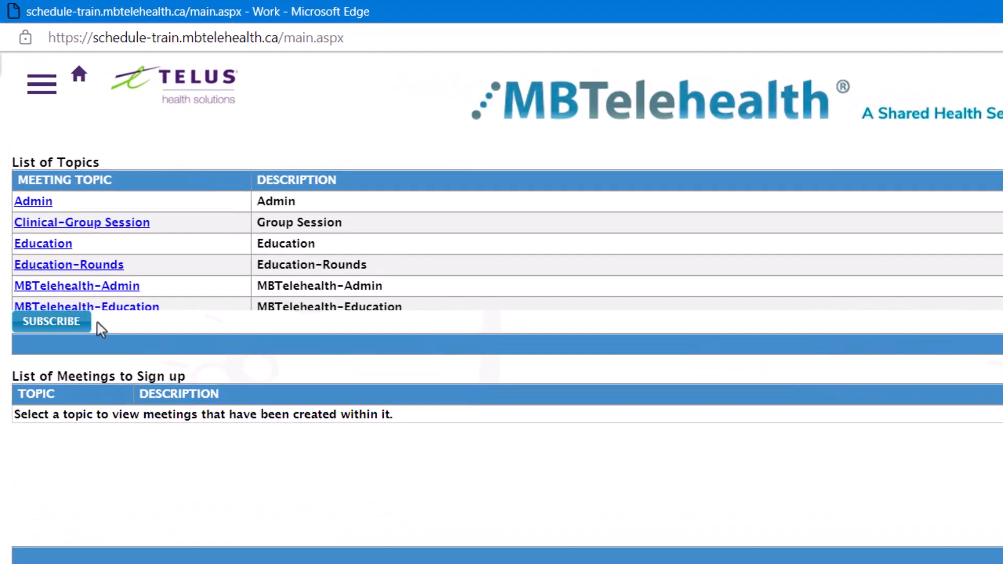
pyautogui.click(48, 250)
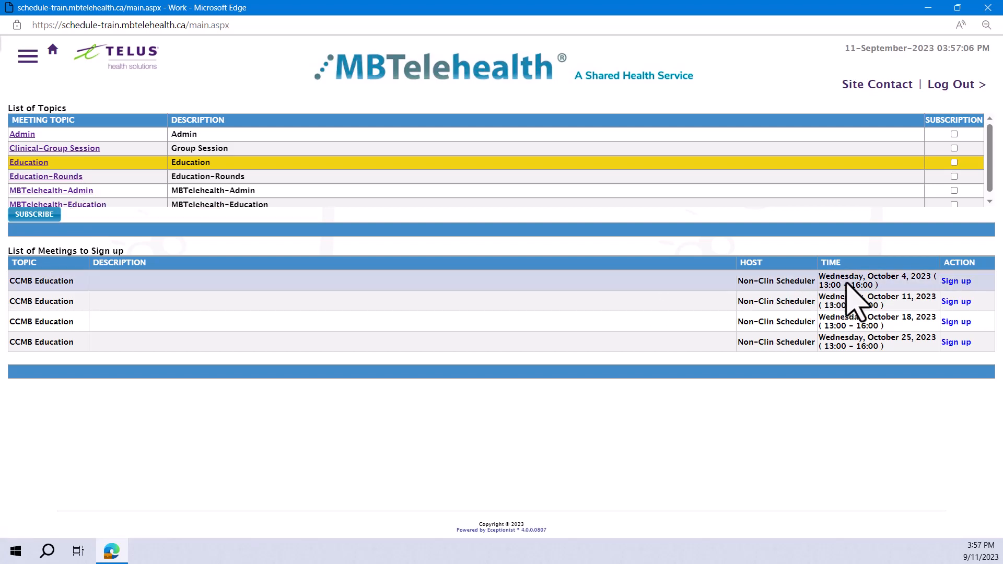
# Register for the October 4, 2023 CCMB Education meeting with site Brandon-BRHC, room MTG LG2-CS4-166 (SRMC) and codec VCU3 (56017).
pyautogui.click(956, 281)
pyautogui.click(347, 231)
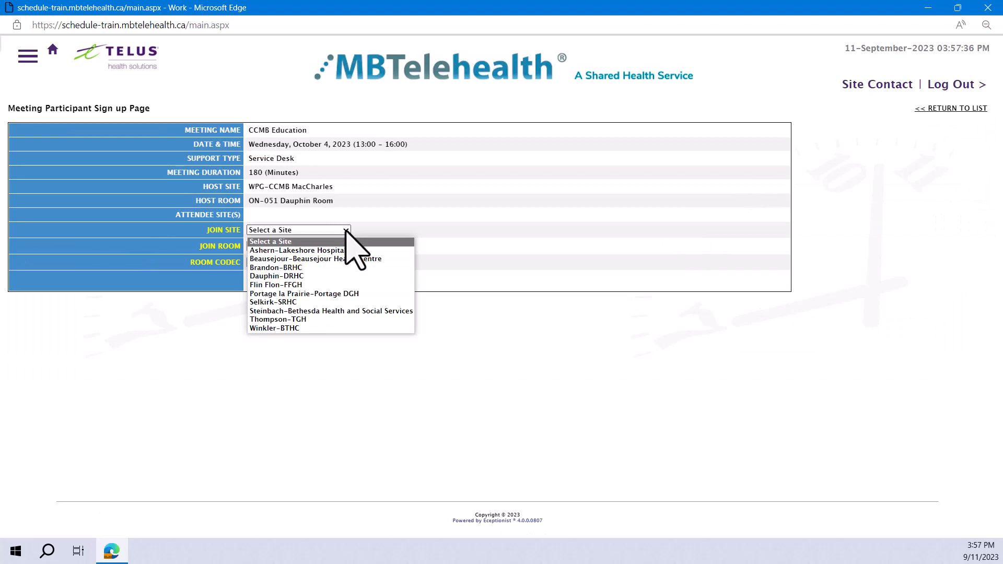
pyautogui.click(303, 267)
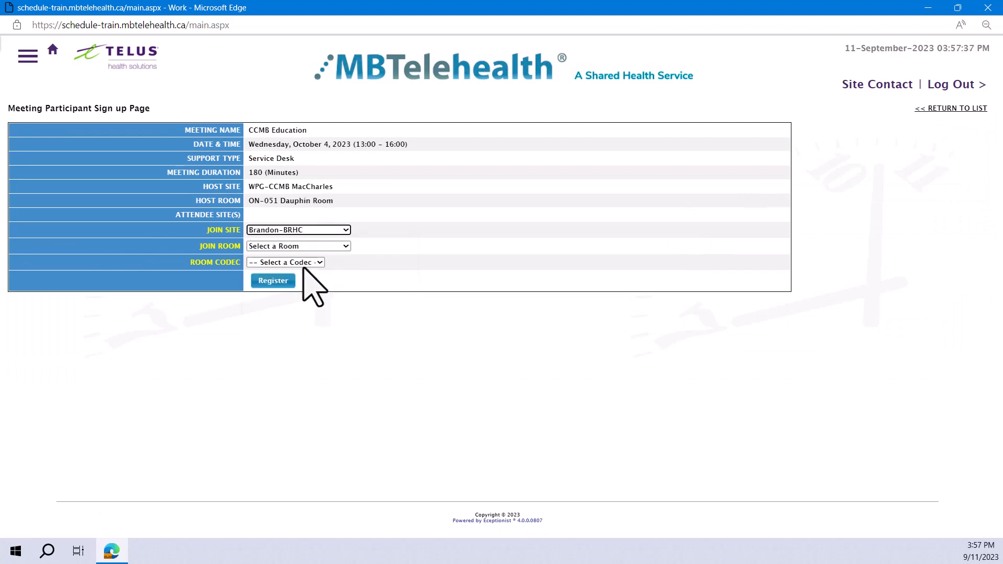
pyautogui.click(346, 246)
pyautogui.click(322, 328)
pyautogui.click(371, 263)
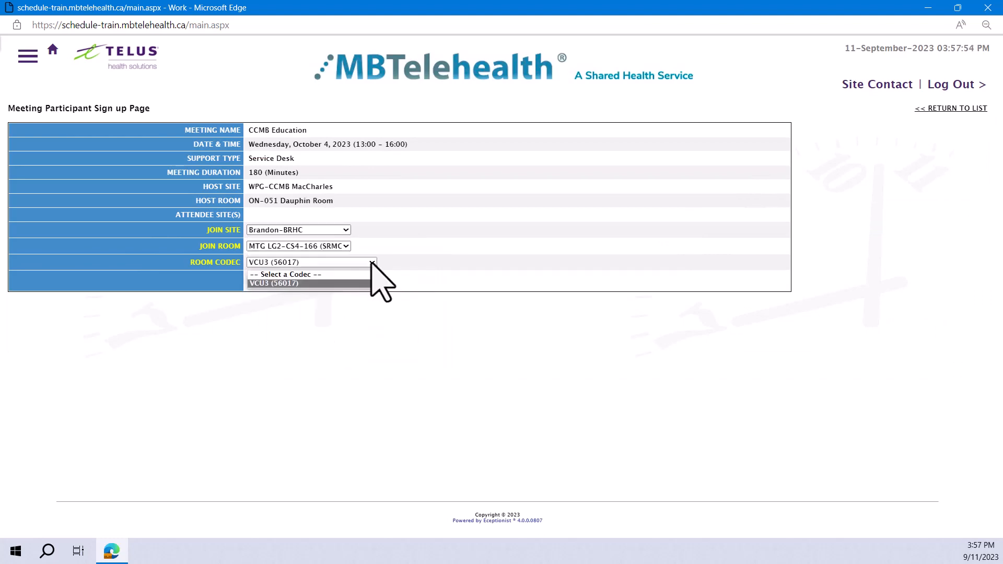
pyautogui.click(371, 263)
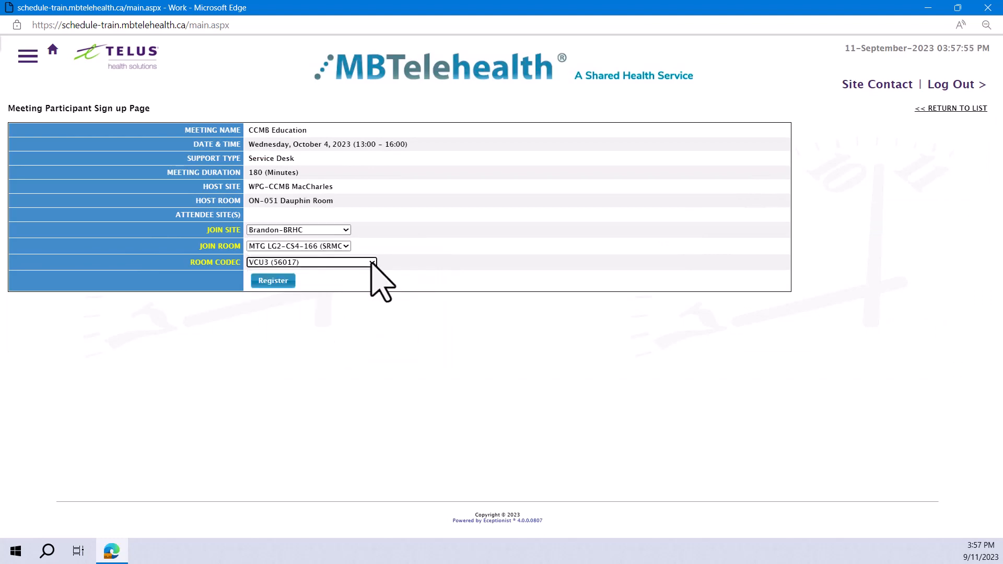
pyautogui.click(272, 281)
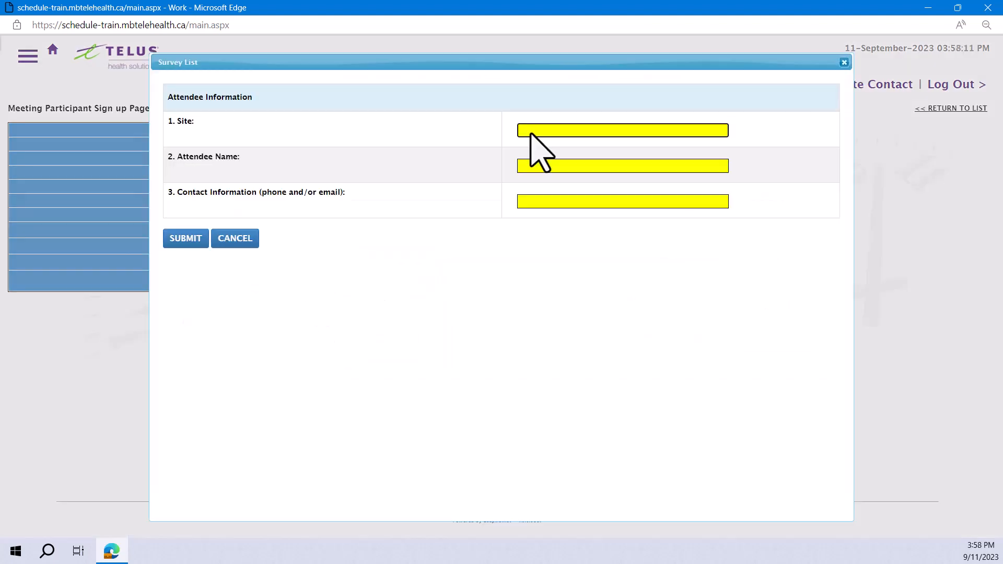
# Fill in the attendee survey with "site" as site, "name" as attendee name and "info" as contact information, and submit it.
pyautogui.write('site')
pyautogui.press('Tab')
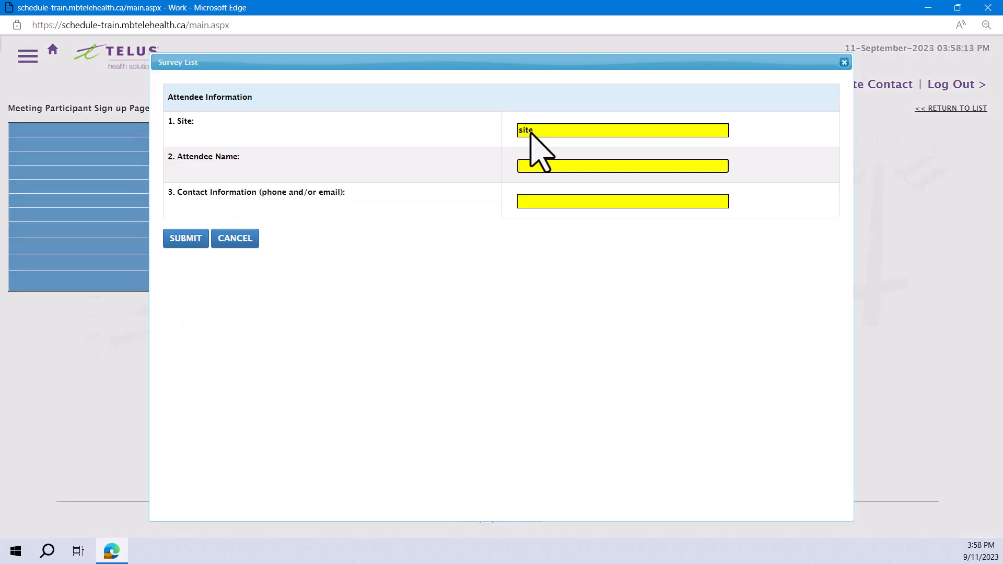
pyautogui.write('name')
pyautogui.press('Tab')
pyautogui.write('info')
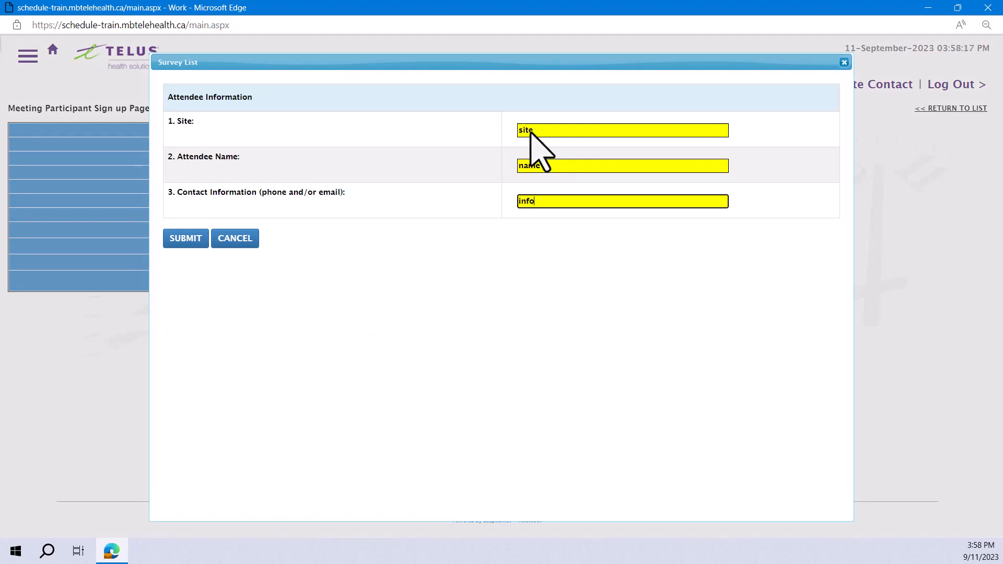
pyautogui.click(186, 239)
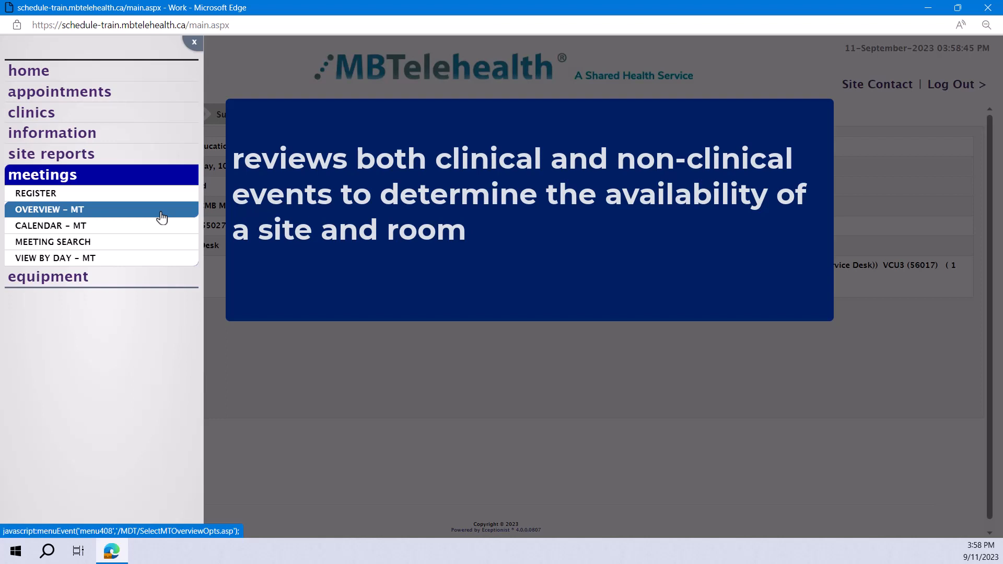
# Start a meeting Day Overview and set the host to Brandon-BRHC, room MTG LG5-N245.
pyautogui.click(162, 218)
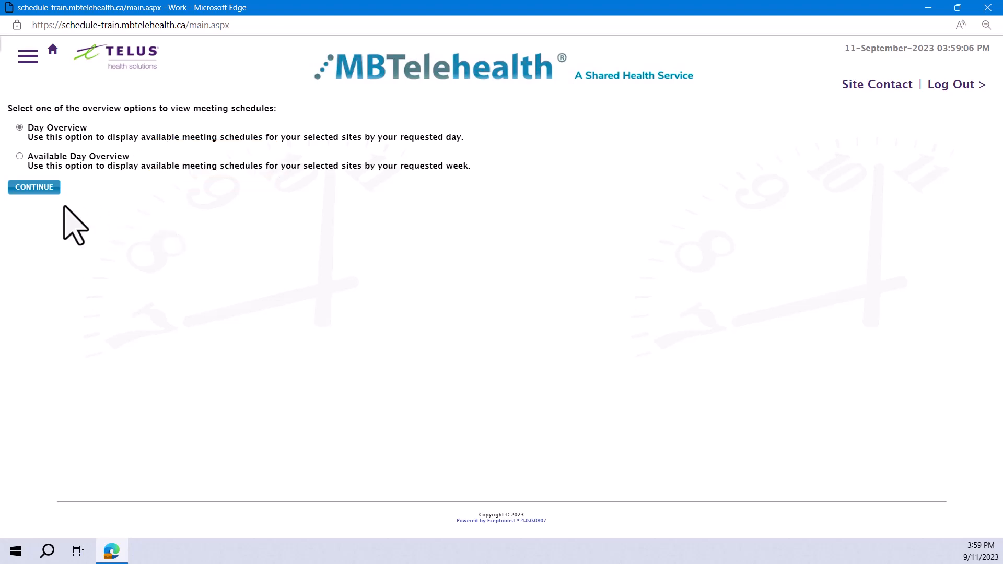
pyautogui.click(29, 188)
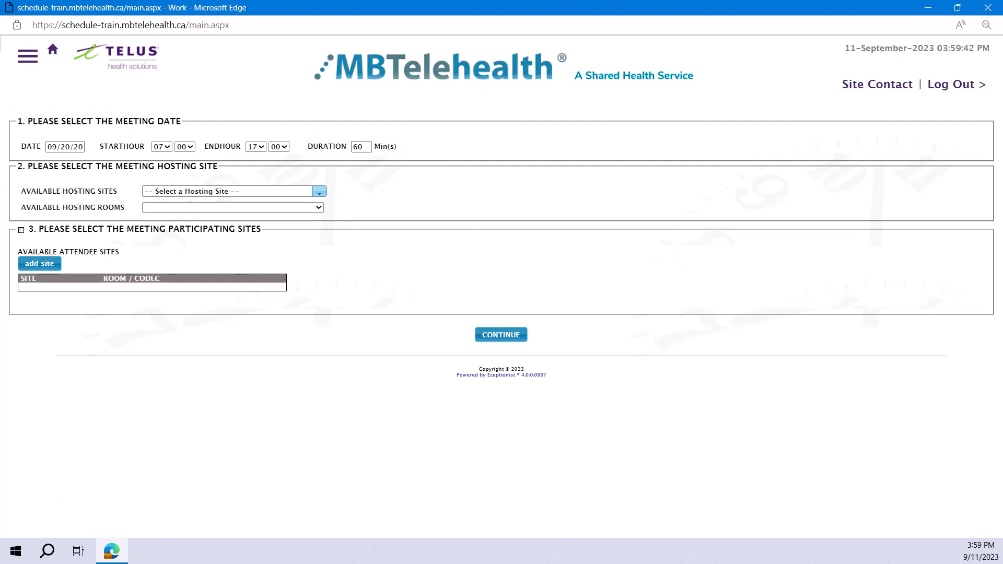
pyautogui.click(319, 192)
pyautogui.write('Br')
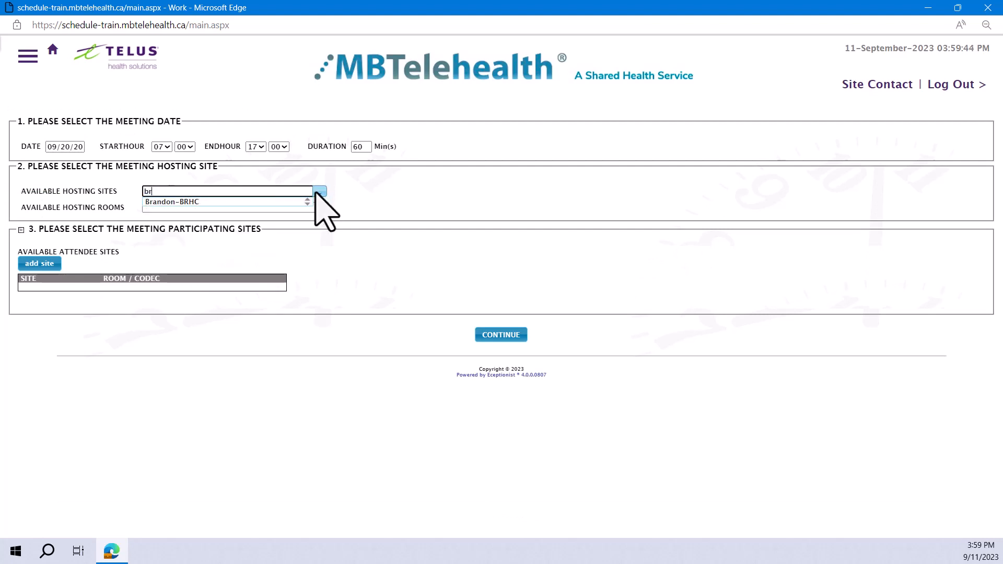
pyautogui.click(194, 202)
pyautogui.click(387, 208)
pyautogui.click(209, 307)
# Add Ashern-Lakeshore Hospital as a participating site with room MTG LG1-Boardroom and codec VCU1 (56761).
pyautogui.click(40, 283)
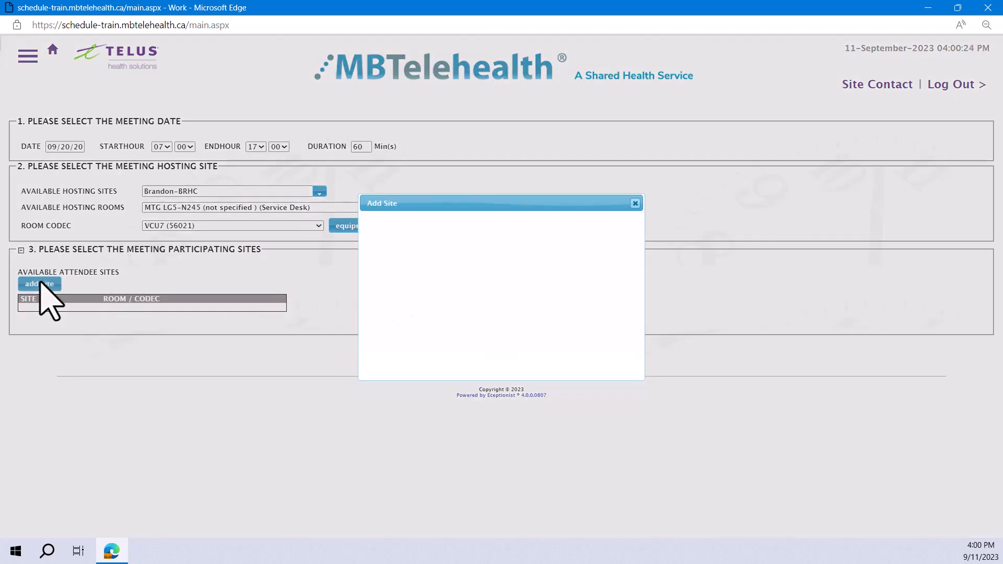
pyautogui.click(545, 235)
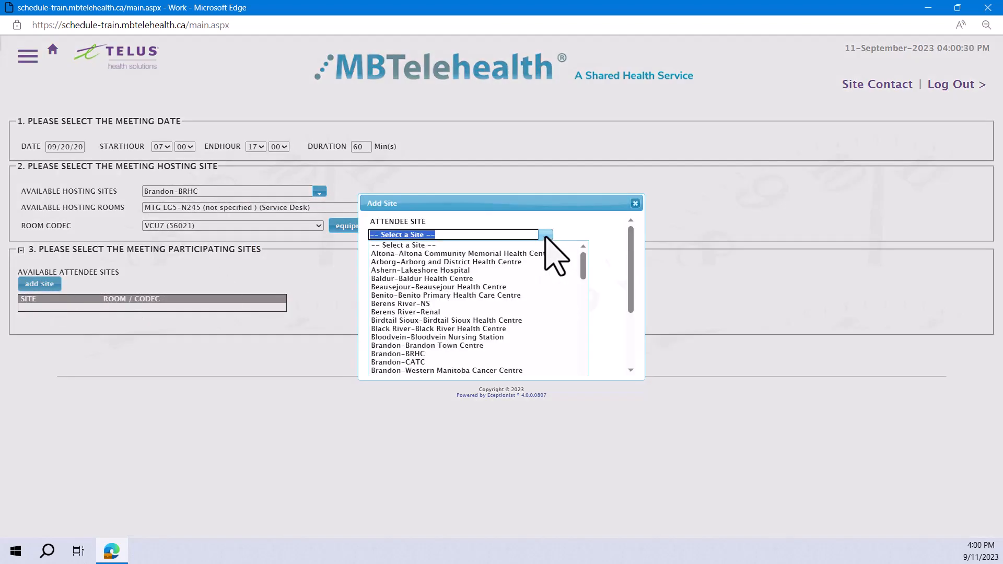
pyautogui.write('ashern')
pyautogui.click(491, 245)
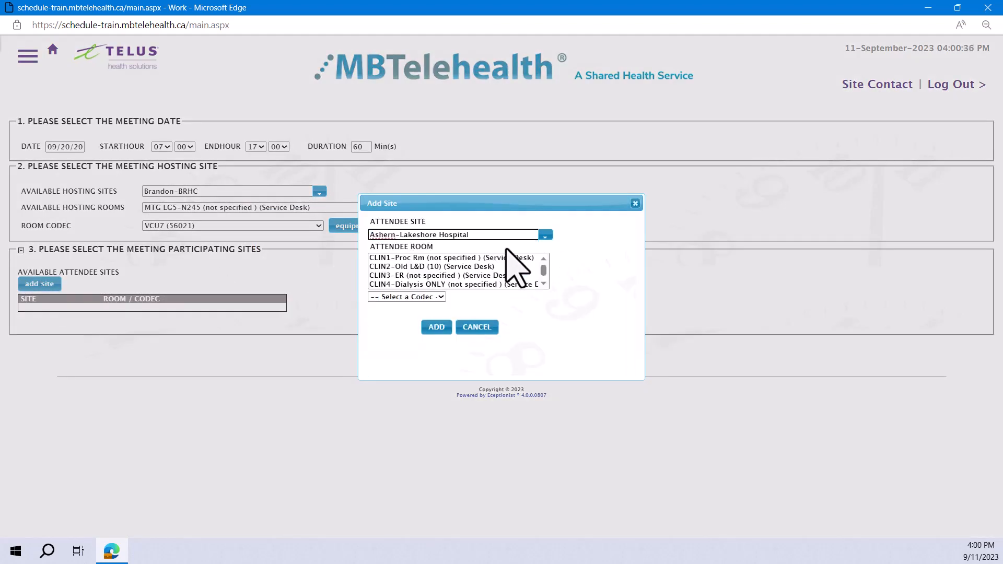
pyautogui.scroll(-1, 495, 275)
pyautogui.click(443, 285)
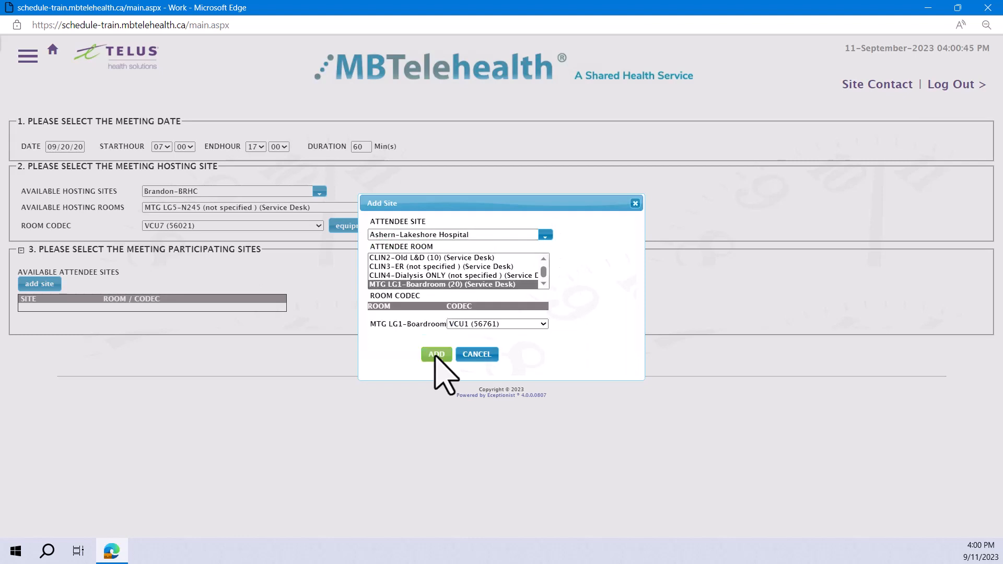
pyautogui.click(437, 355)
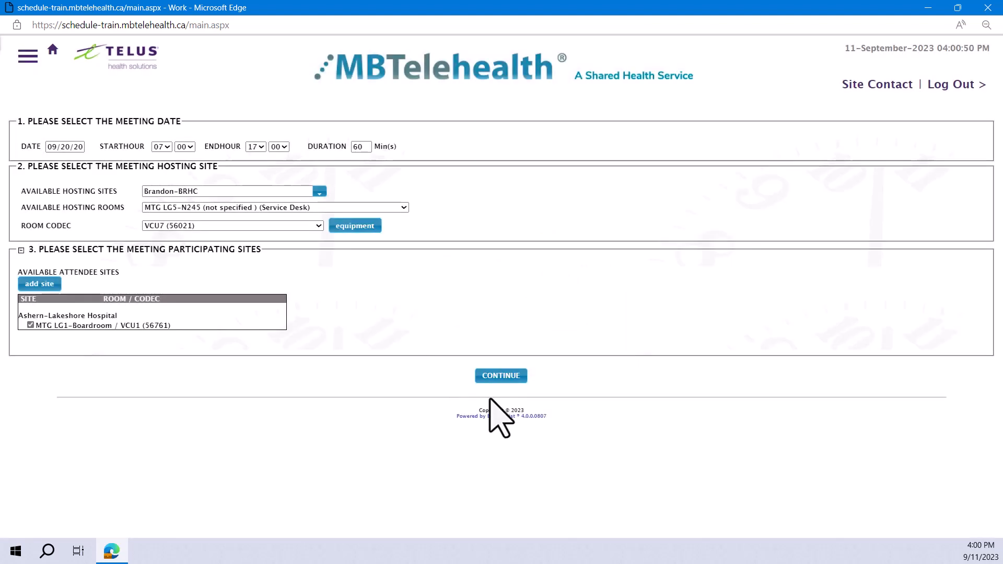
# Run the Day Overview for the selected host and participating sites.
pyautogui.click(499, 375)
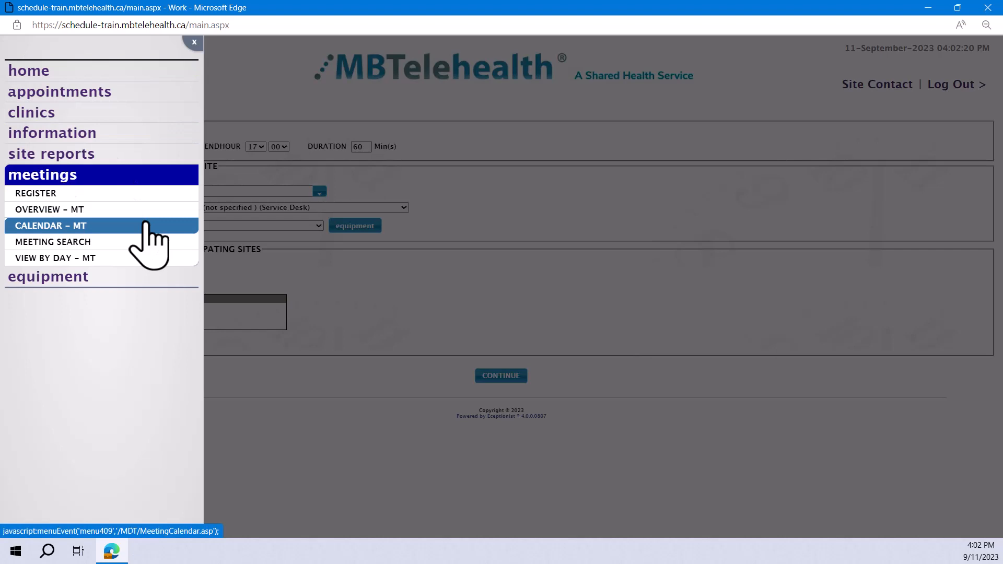
# View the weekly meeting calendar for site Brandon-BRHC across all rooms.
pyautogui.click(146, 225)
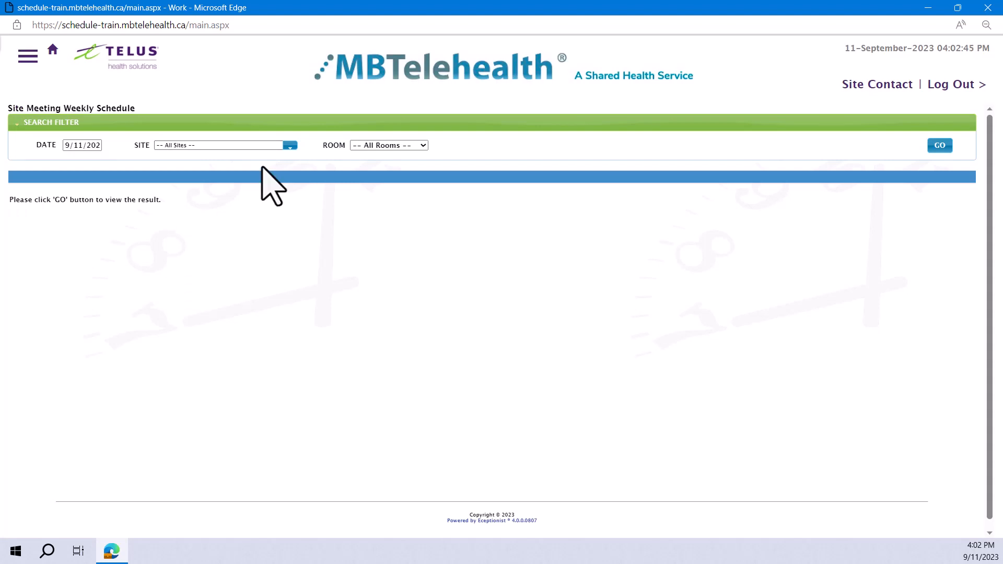
pyautogui.click(288, 146)
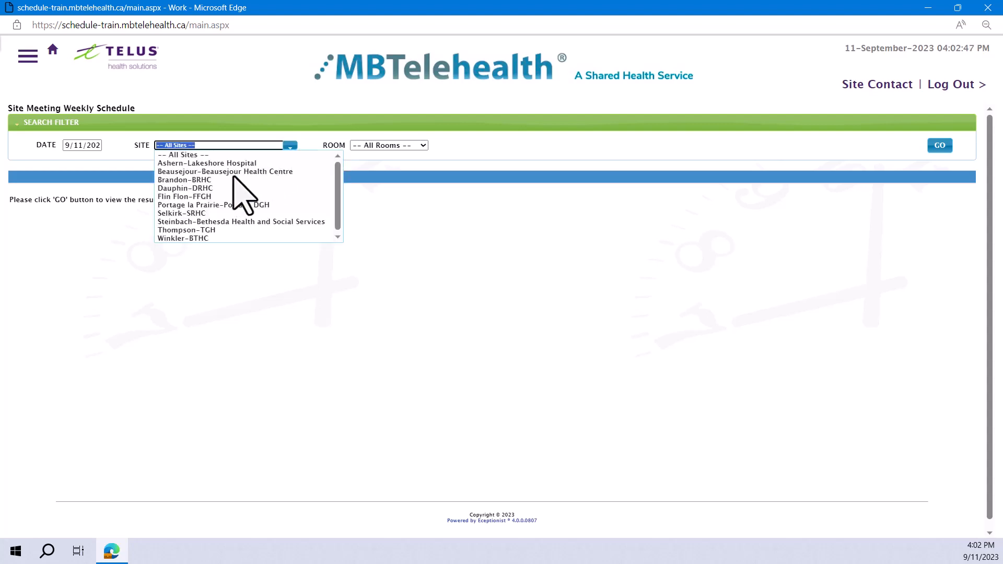
pyautogui.click(581, 240)
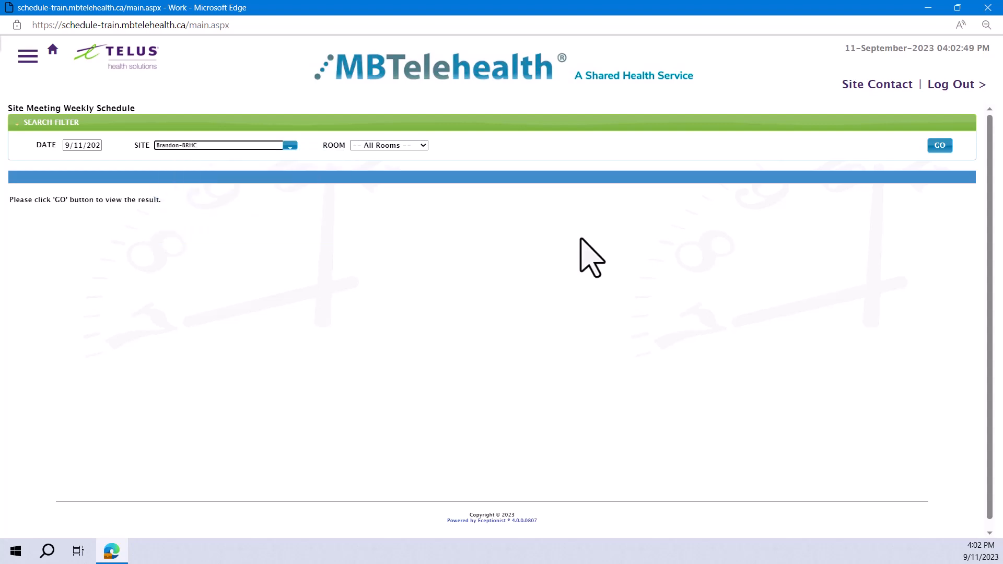
pyautogui.click(944, 146)
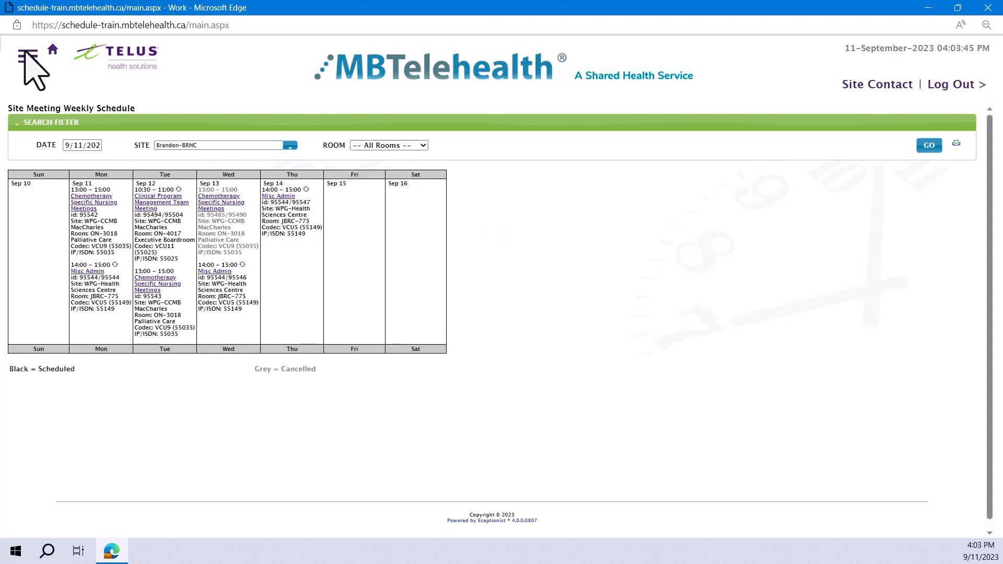
# Search for meetings at site Brandon-BRHC between September 11 and September 14, 2023.
pyautogui.click(28, 56)
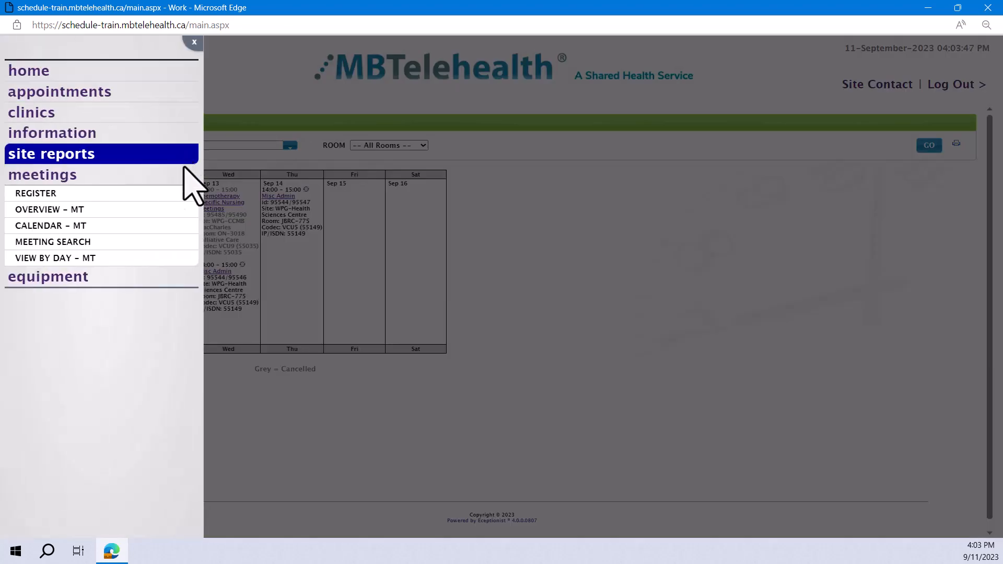
pyautogui.click(163, 242)
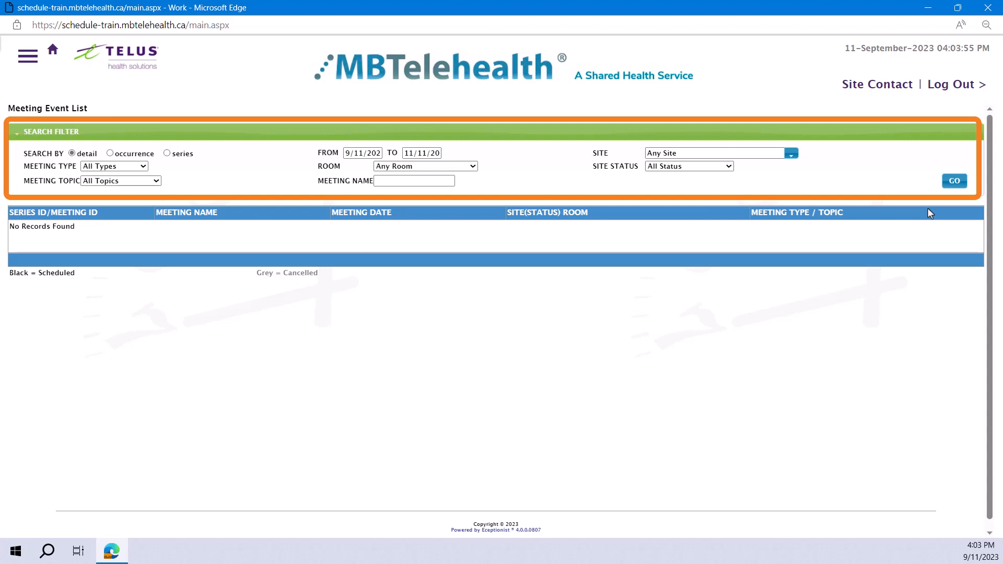
pyautogui.click(418, 154)
pyautogui.click(411, 168)
pyautogui.click(411, 169)
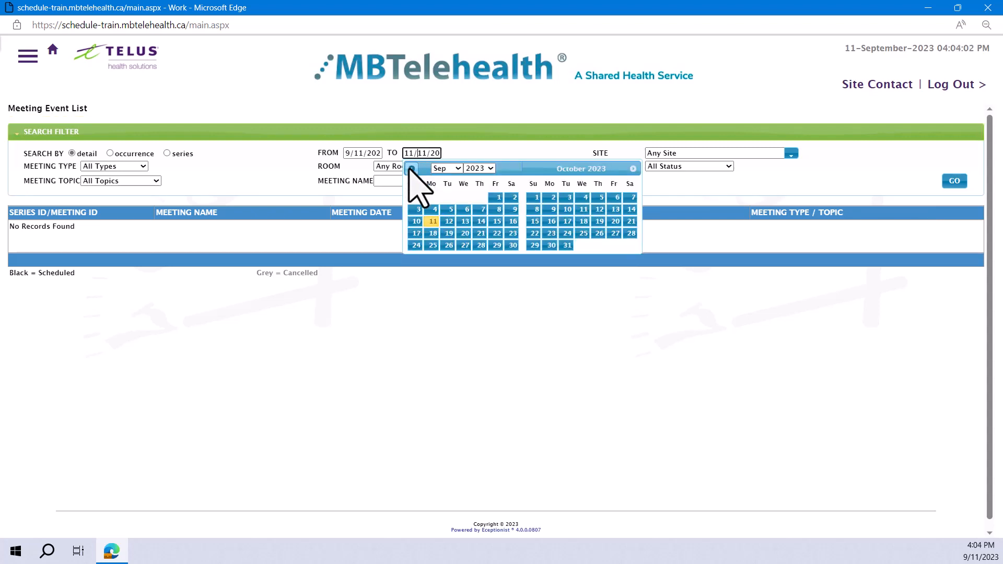
pyautogui.click(480, 221)
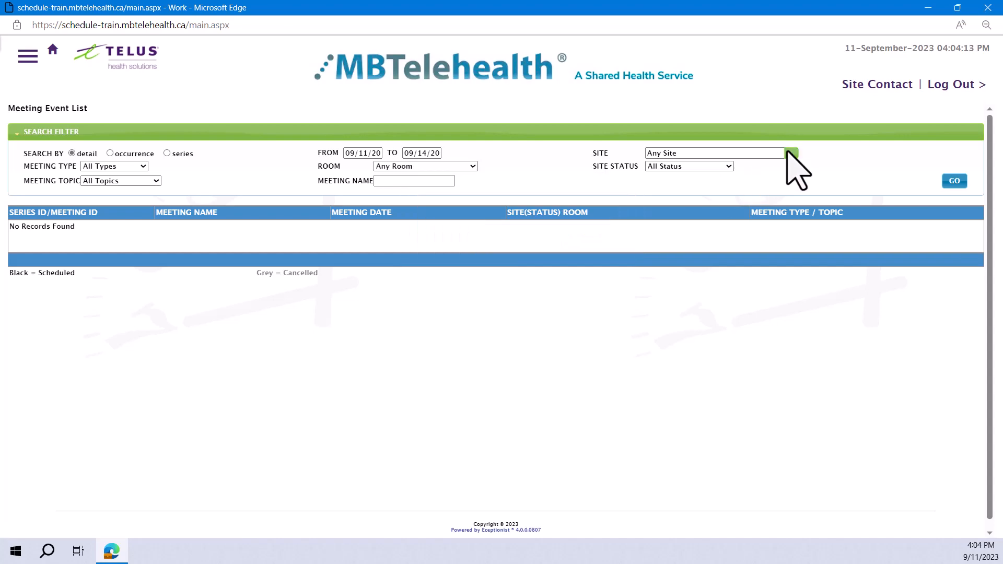
pyautogui.click(790, 153)
pyautogui.write('br')
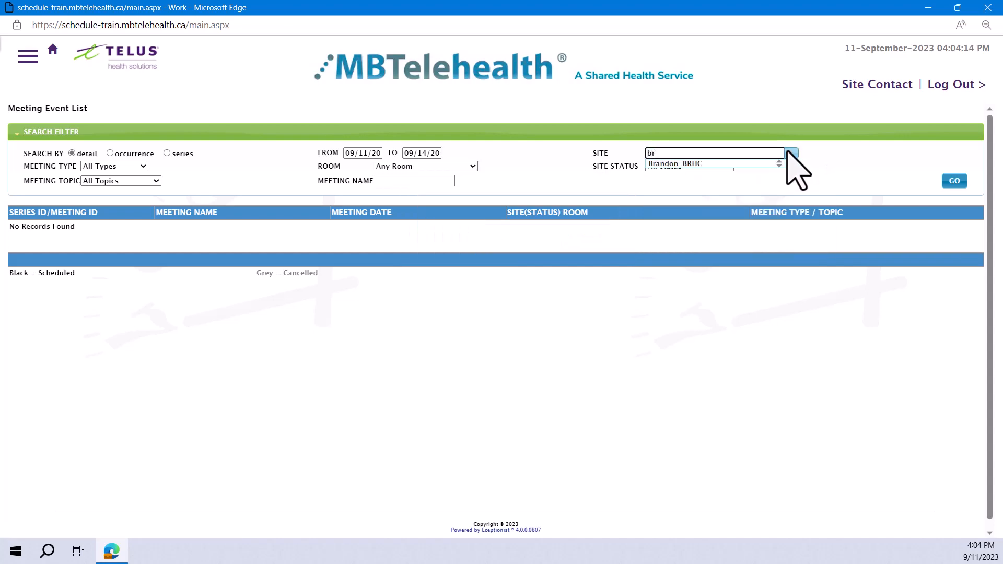
pyautogui.click(677, 163)
pyautogui.click(954, 181)
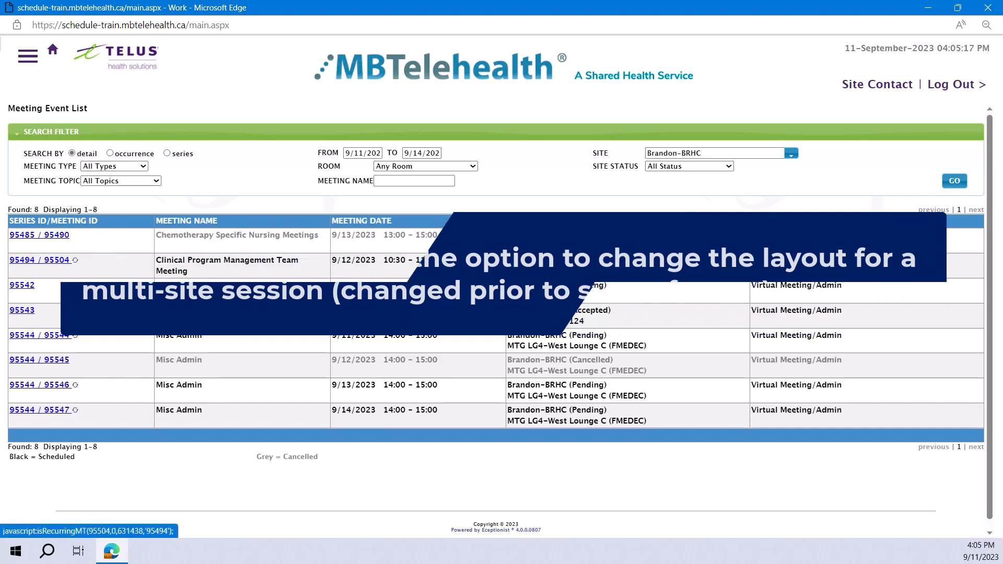
# Change Brandon-BRHC's attendee room to MTG LG3-N242 with codec VCU7 (56021) for this occurrence of the Clinical Program Management Team Meeting.
pyautogui.click(56, 260)
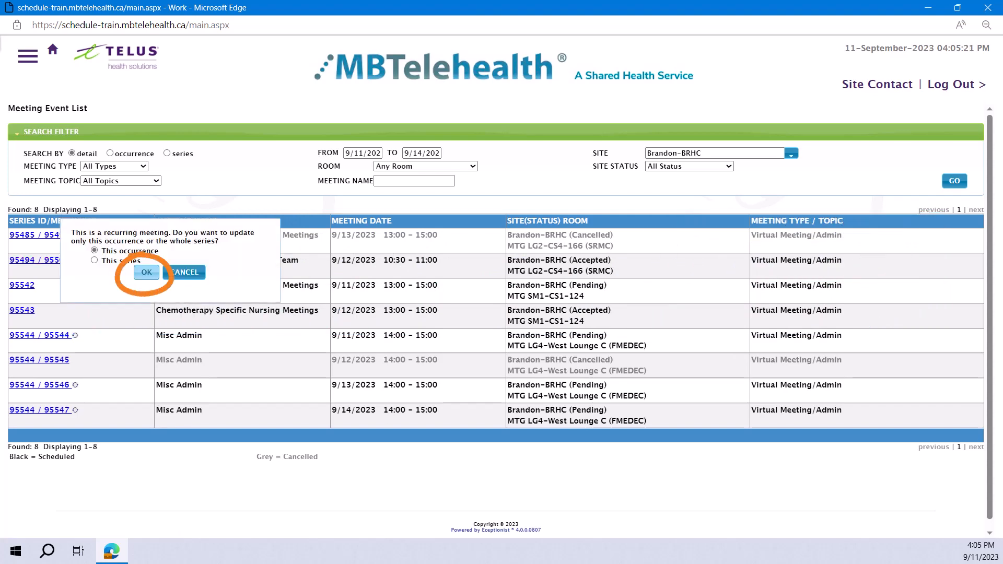
pyautogui.click(146, 271)
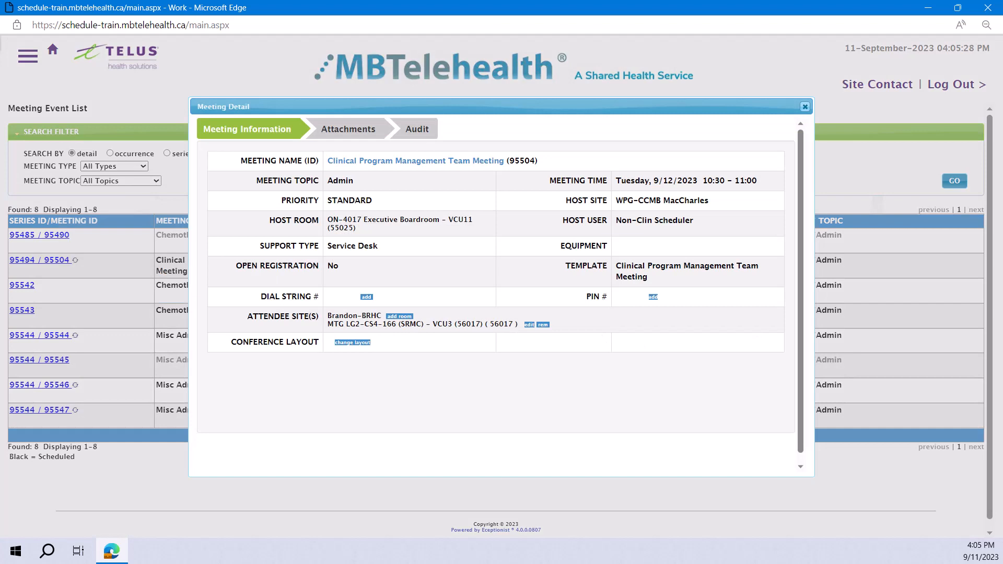
pyautogui.click(530, 325)
pyautogui.click(546, 247)
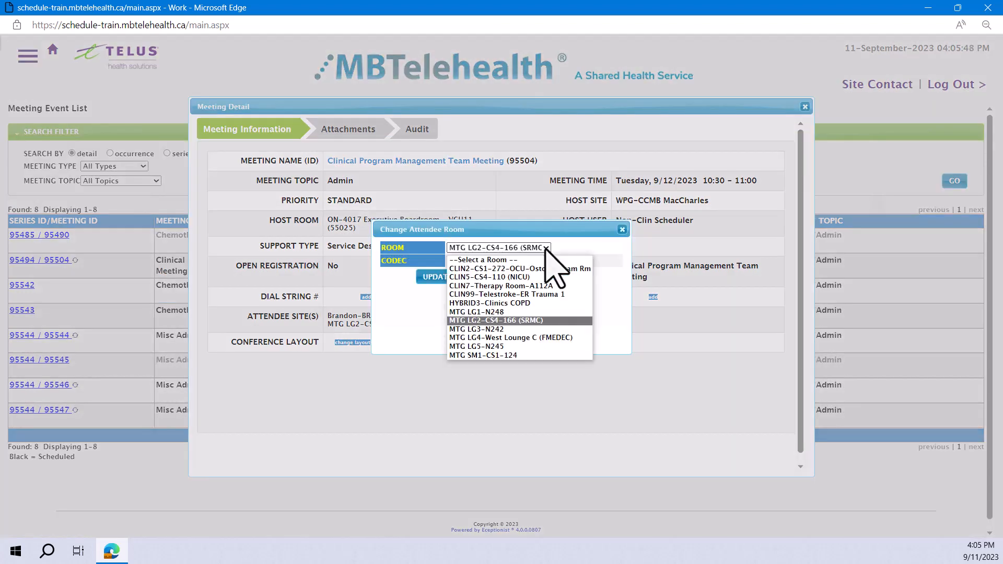
pyautogui.click(494, 331)
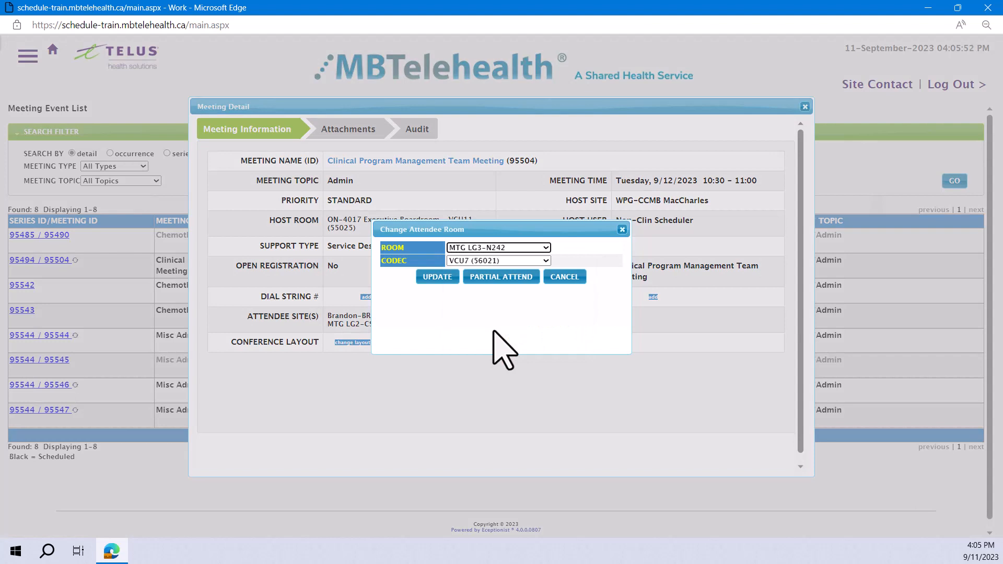
pyautogui.click(443, 280)
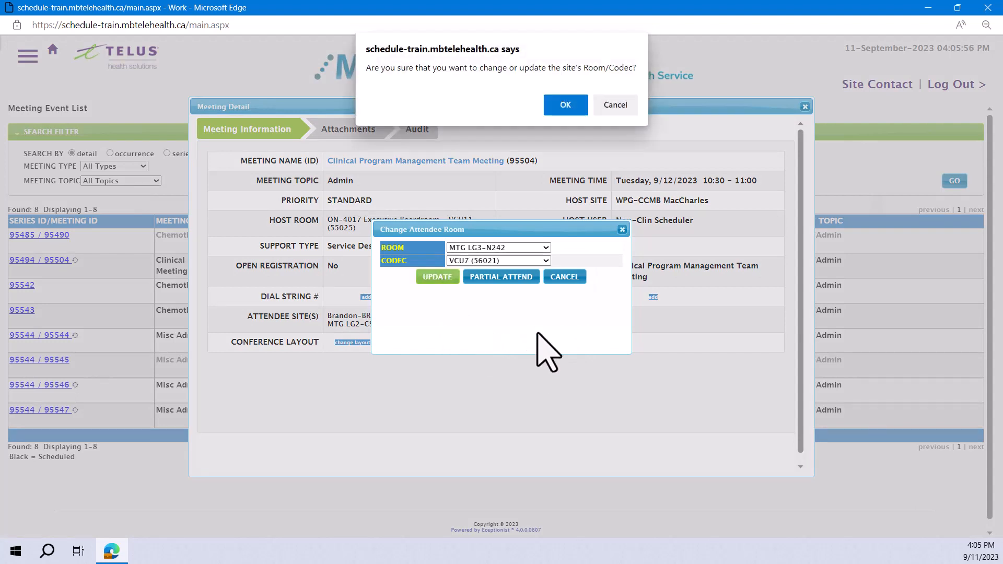
pyautogui.click(567, 105)
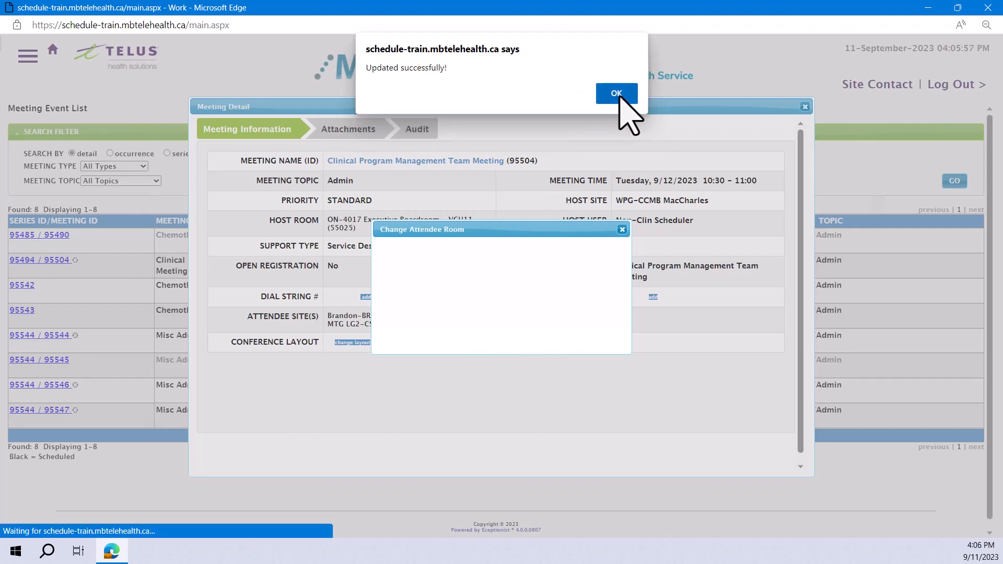
pyautogui.click(619, 96)
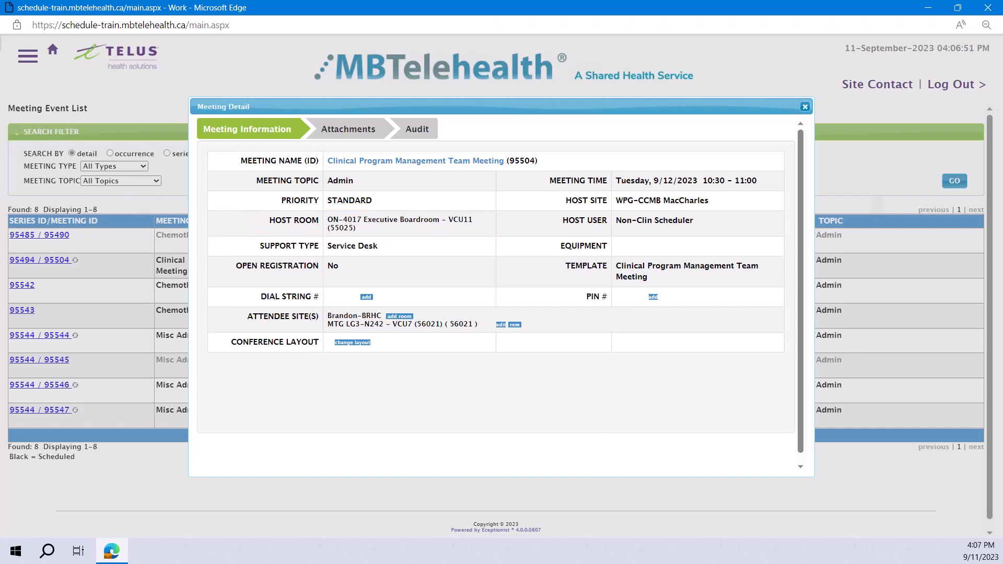
# View the conference layout options of the Clinical Program Management Team Meeting.
pyautogui.click(349, 343)
pyautogui.click(582, 217)
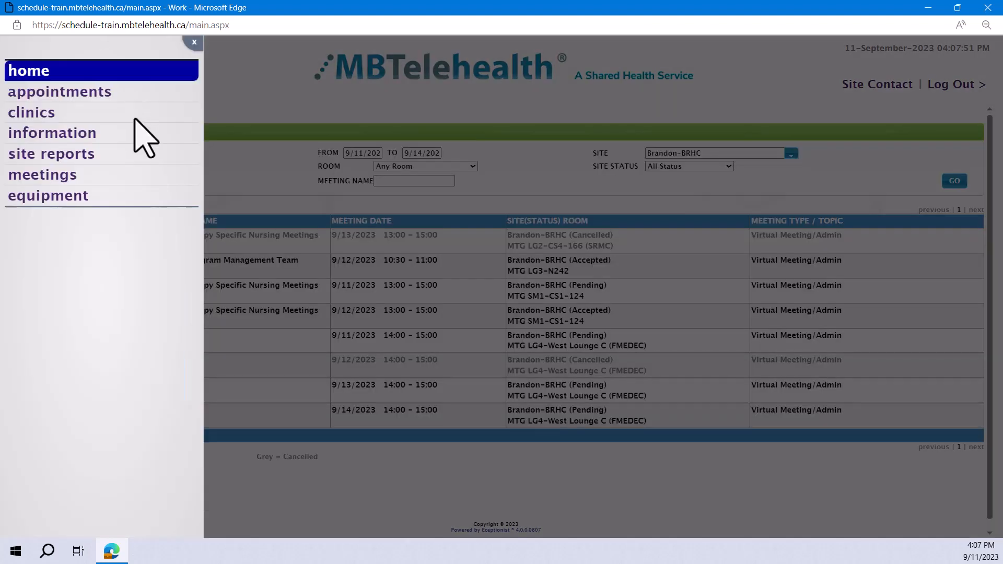
# Generate the Whiteboard site report for Brandon-BRHC in any room.
pyautogui.click(116, 155)
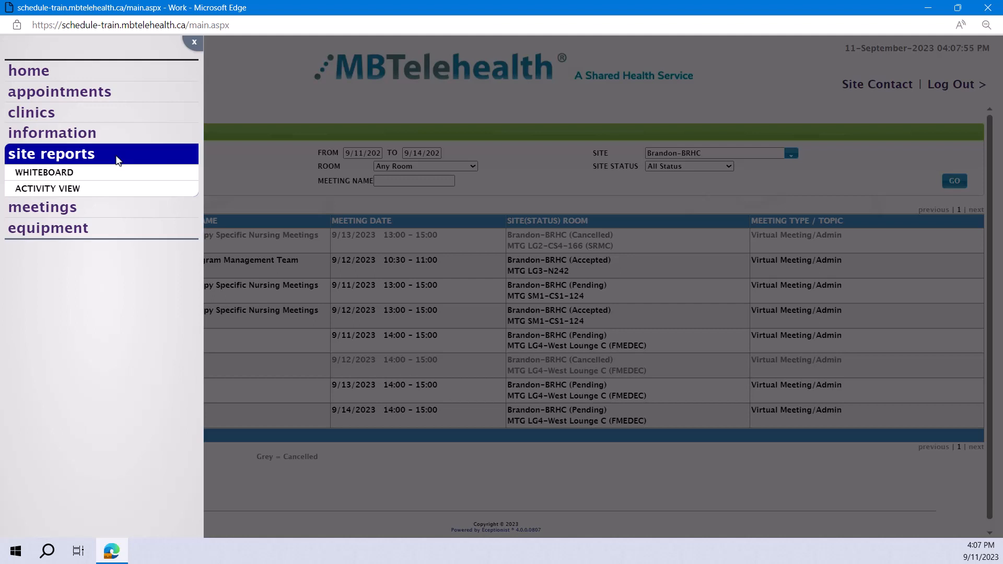
pyautogui.click(124, 168)
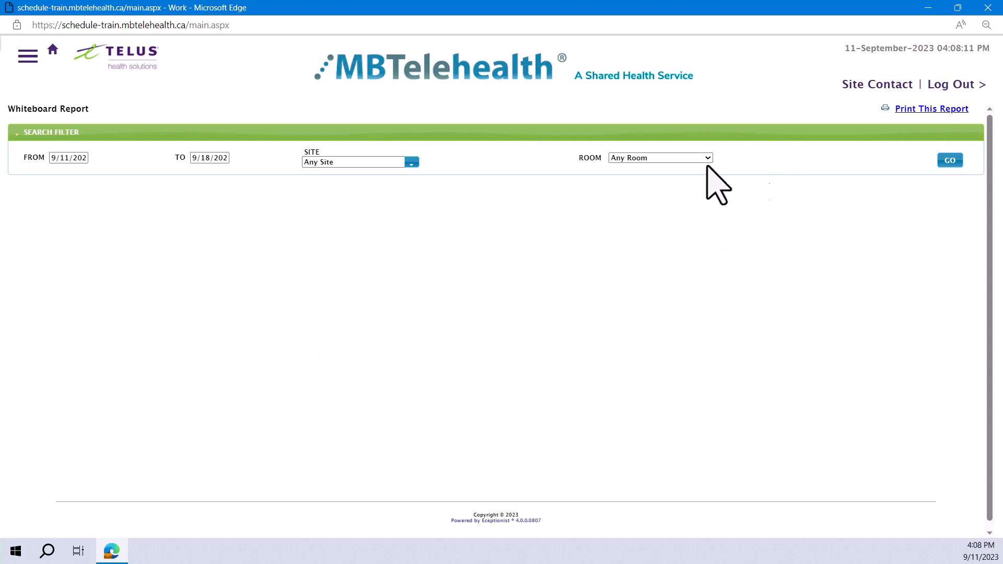
pyautogui.click(411, 162)
pyautogui.write('br')
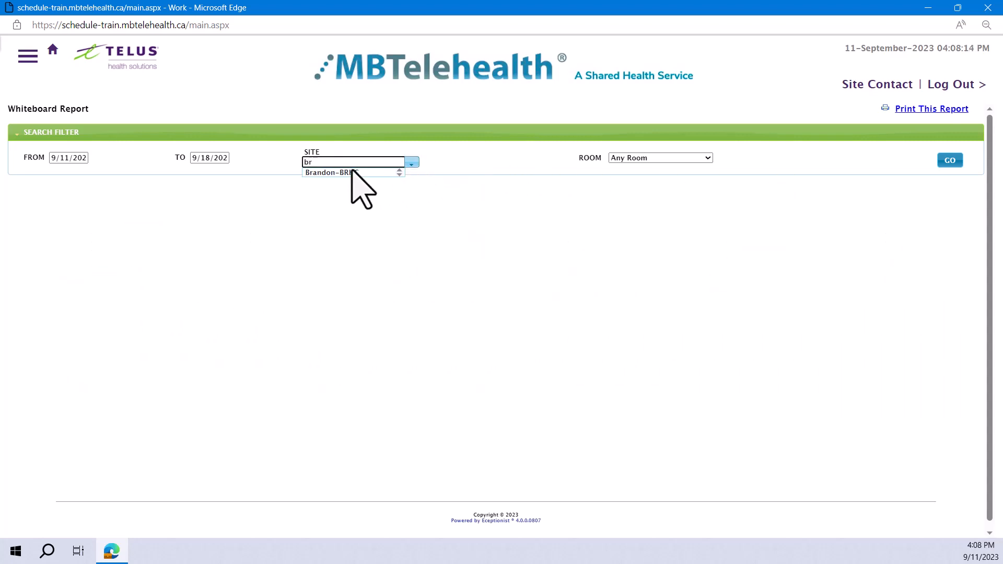
pyautogui.click(347, 172)
pyautogui.click(950, 160)
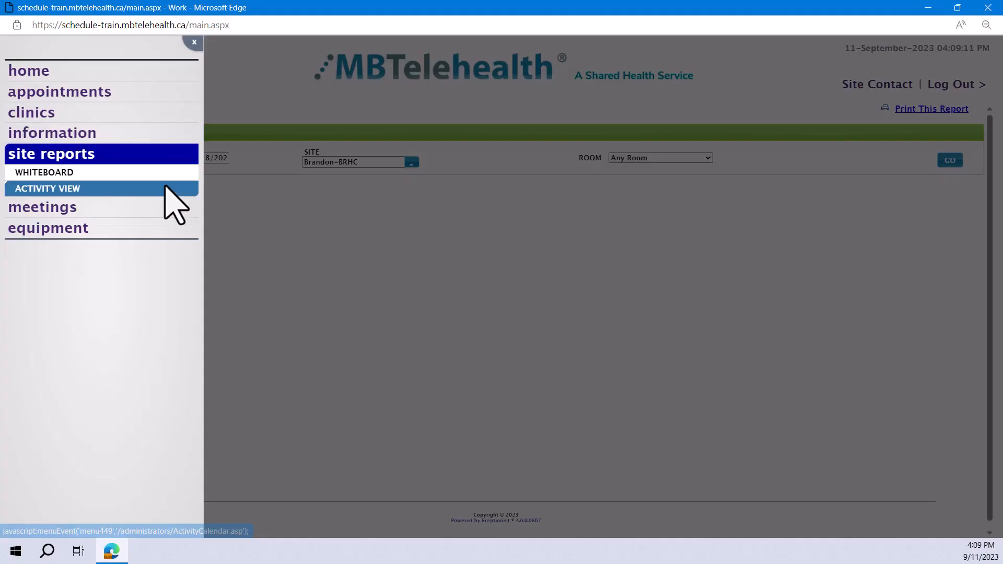
# Open the weekly activity view in the site reports and set its site filter to Brandon-BRHC.
pyautogui.click(167, 188)
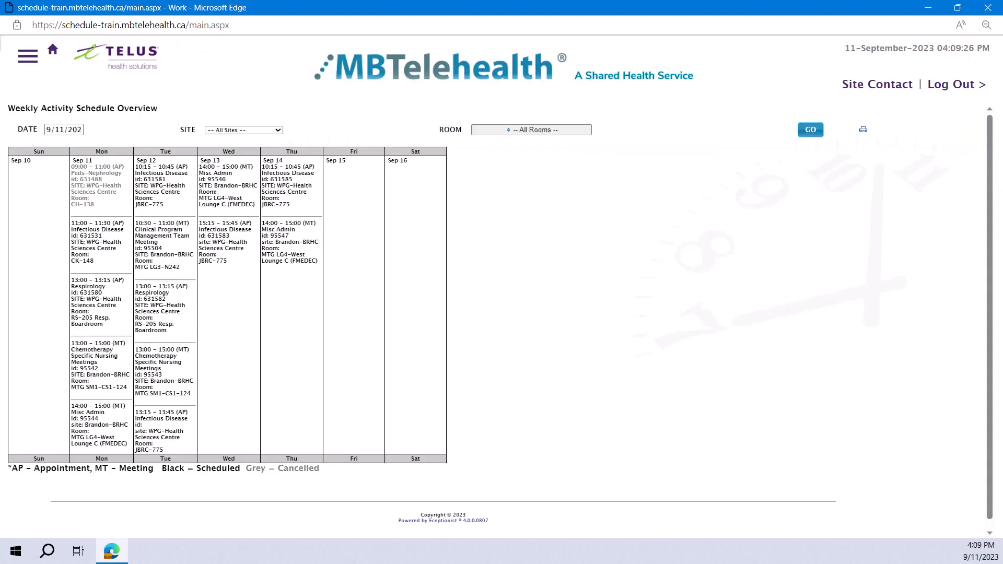
pyautogui.click(278, 130)
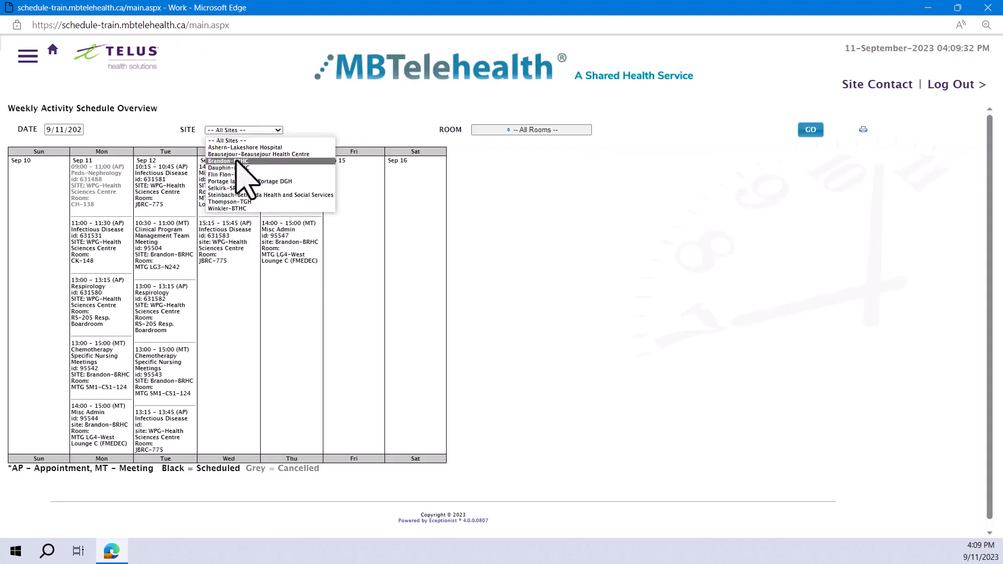
pyautogui.click(238, 160)
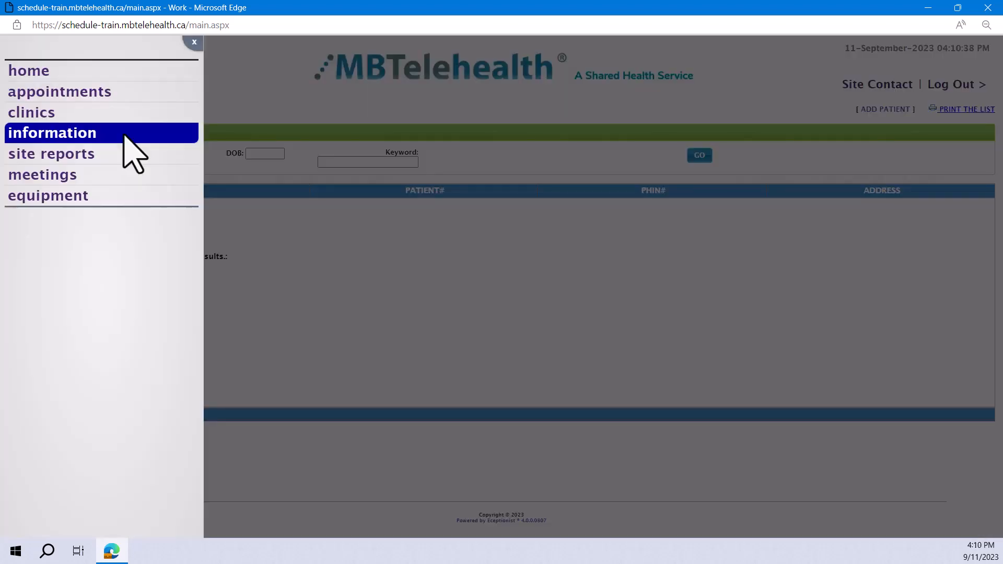
# Open the patient list in the information section.
pyautogui.click(125, 137)
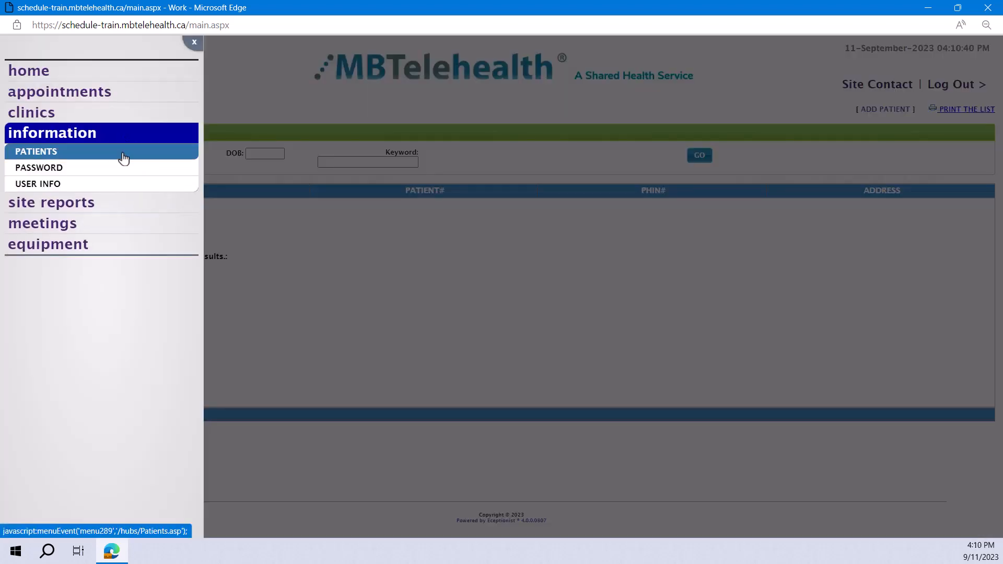